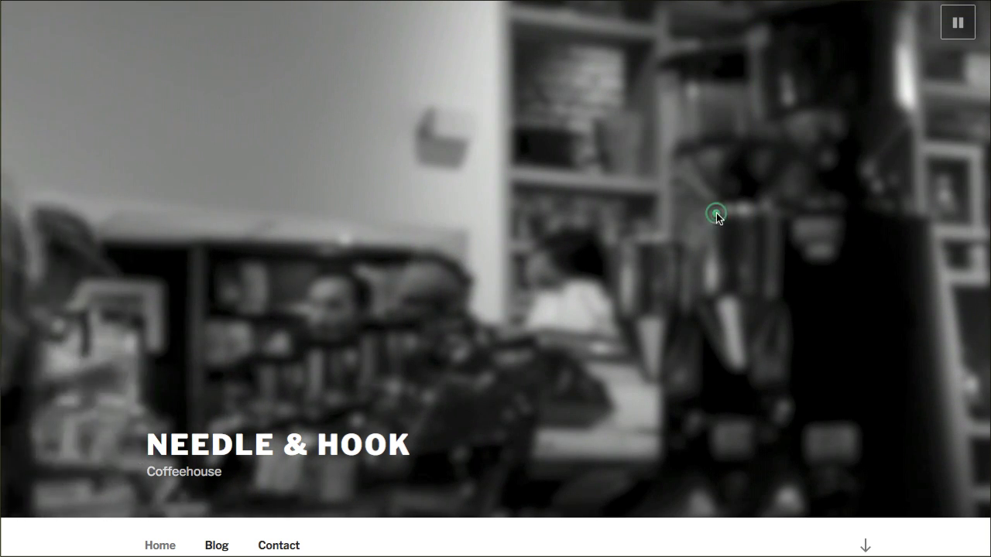
Examine the Needle & Hook demo home page, from the header video and welcome text through the drinks and food menus to the blog section
scroll(464, 336, "down", 1)
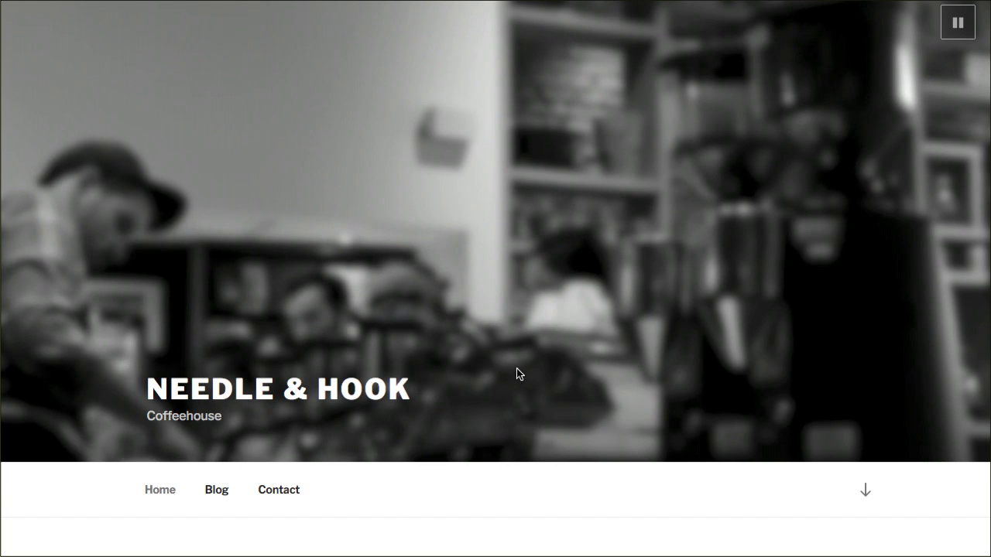
scroll(518, 373, "down", 1)
scroll(518, 374, "down", 3)
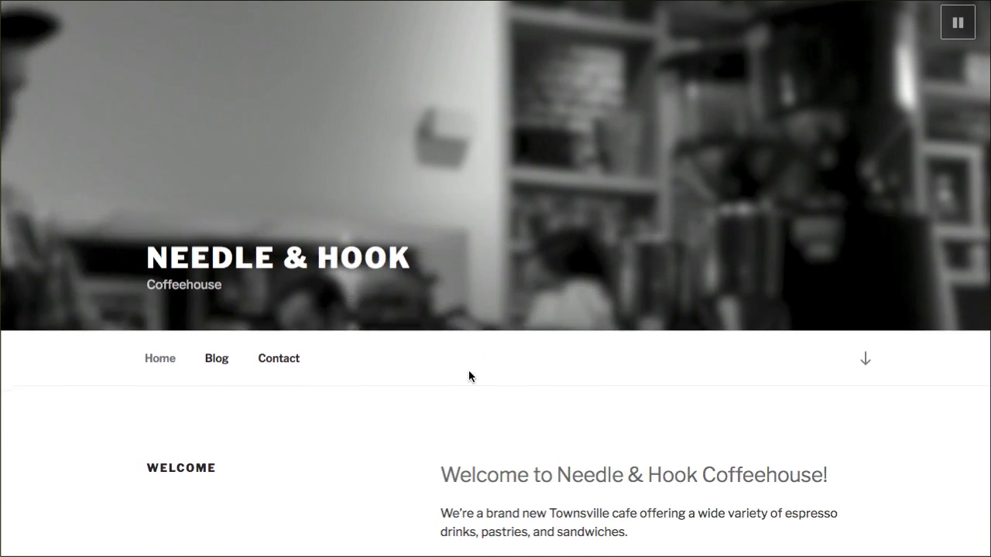
scroll(600, 357, "down", 3)
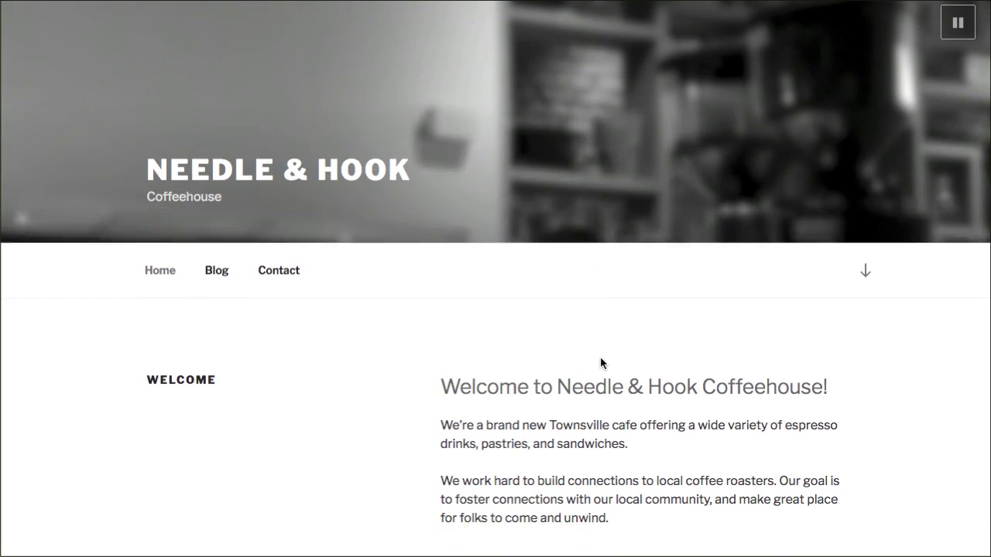
scroll(599, 357, "down", 1)
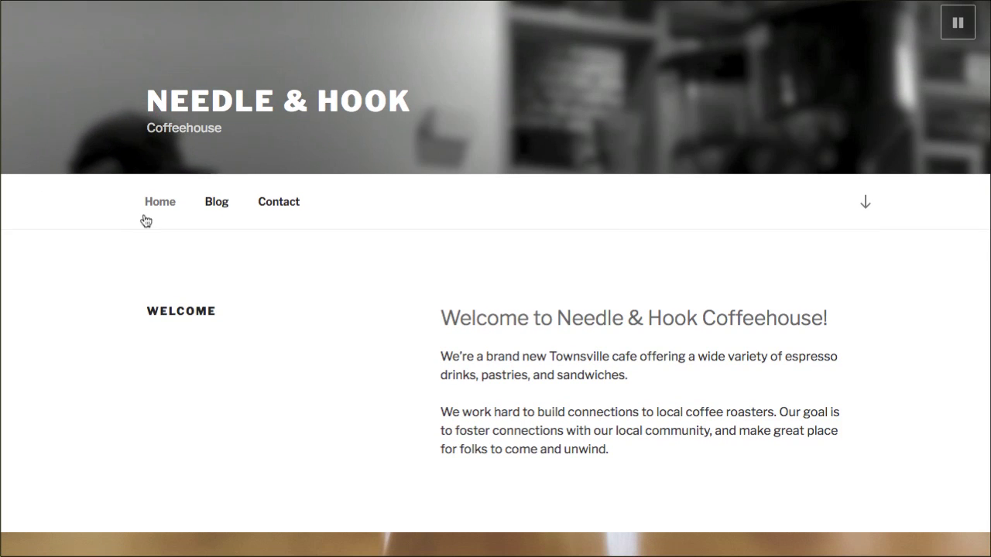
scroll(746, 232, "down", 10)
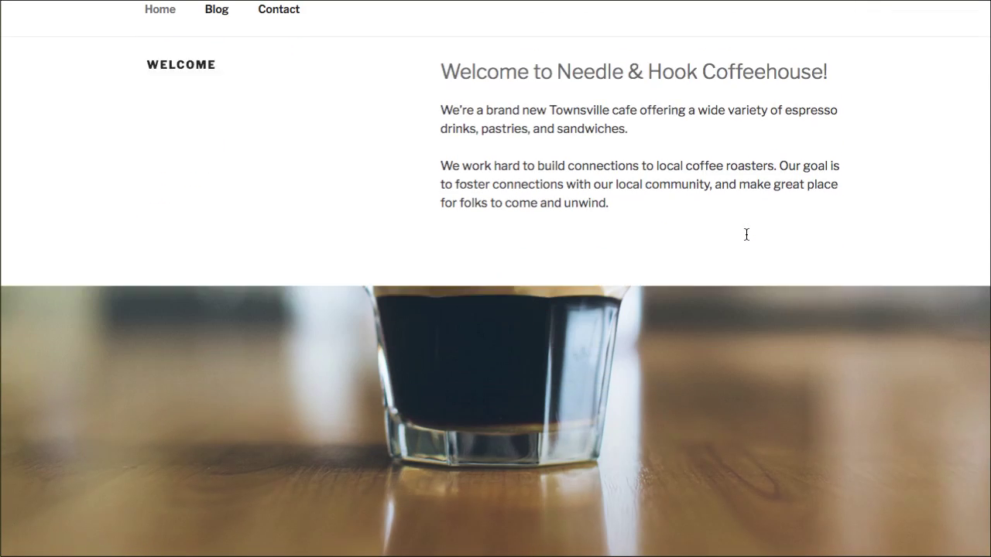
scroll(662, 299, "down", 1)
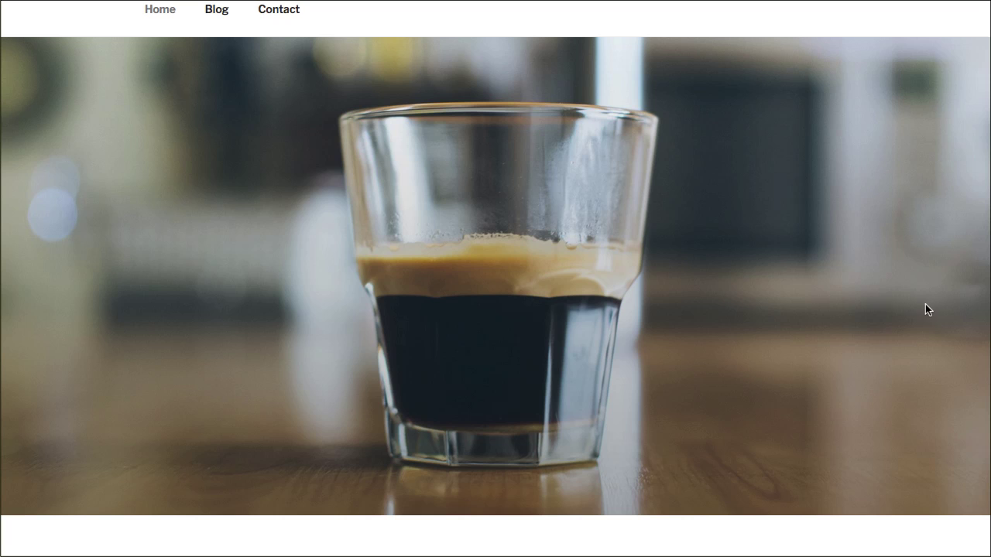
scroll(695, 283, "down", 10)
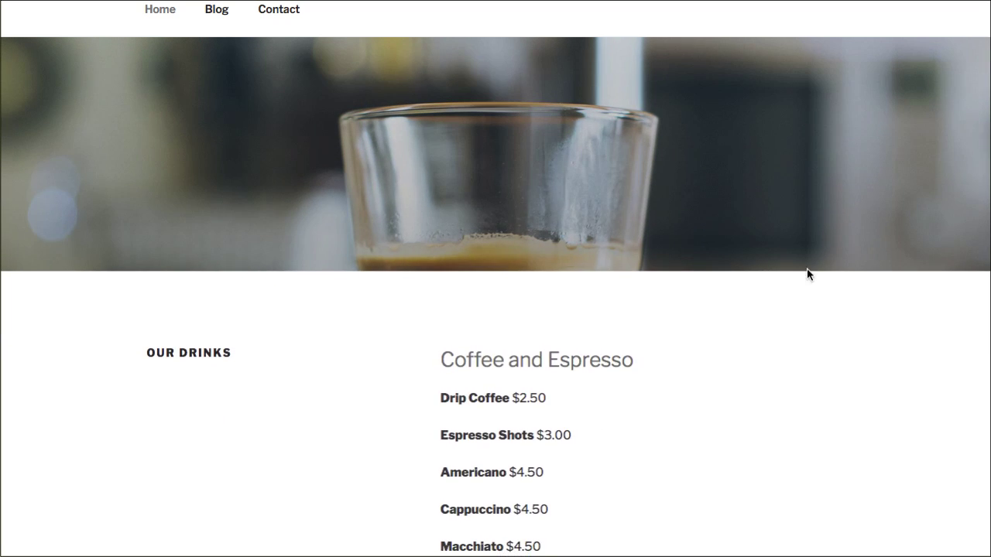
scroll(787, 268, "down", 7)
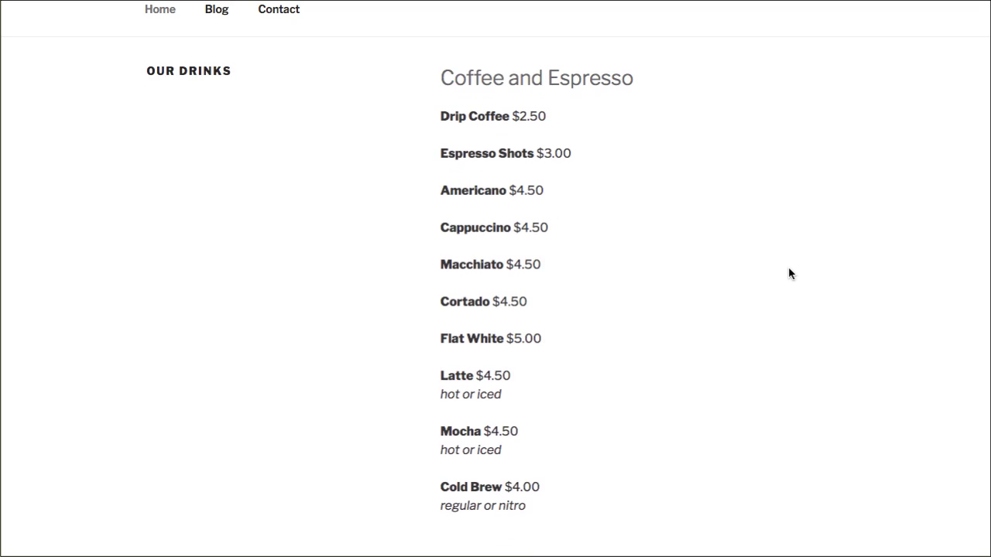
scroll(789, 273, "up", 8)
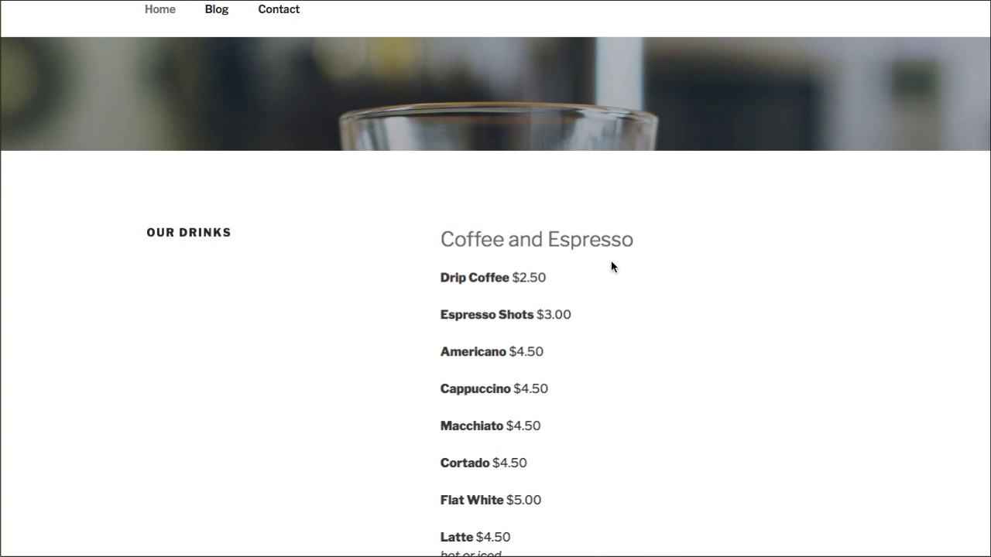
scroll(611, 264, "down", 20)
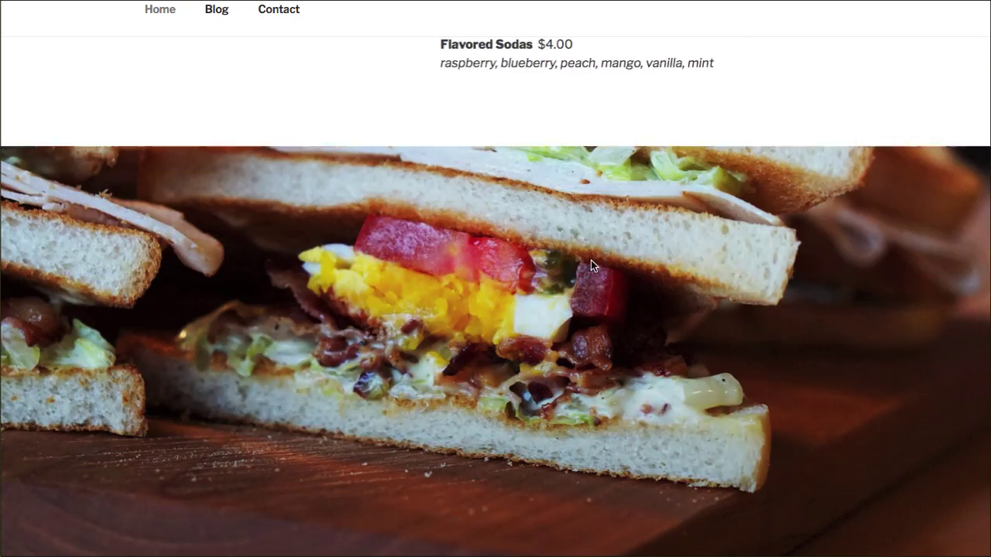
scroll(591, 260, "down", 20)
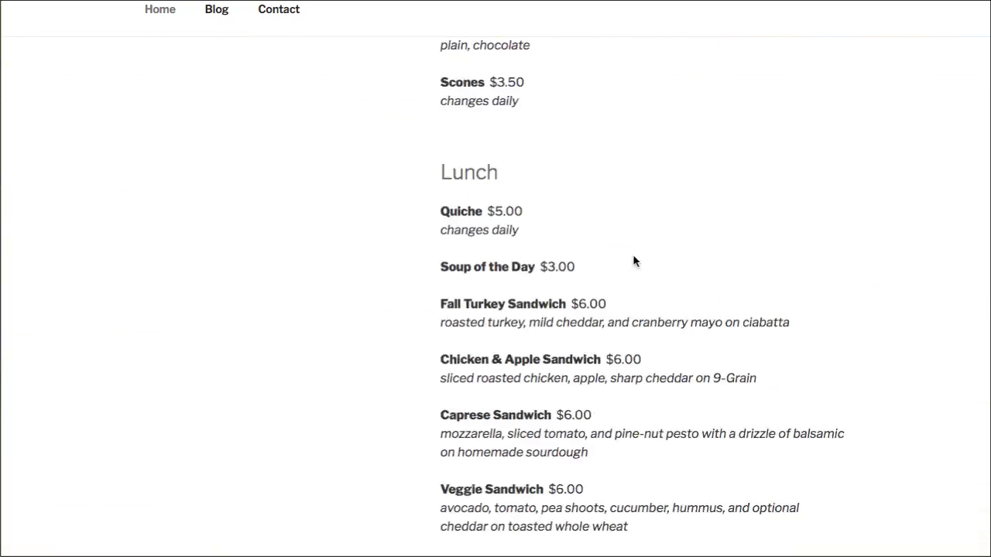
scroll(631, 260, "down", 20)
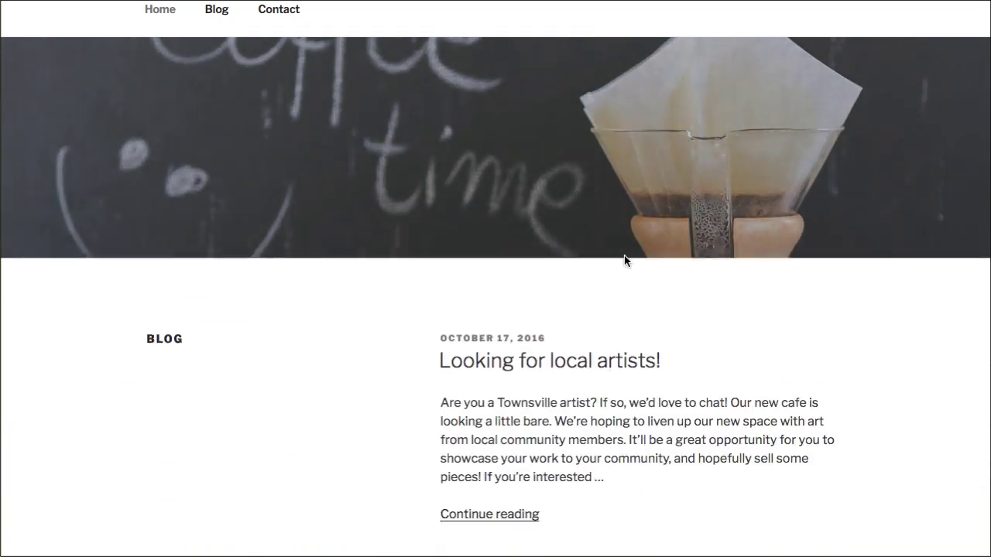
scroll(623, 260, "down", 8)
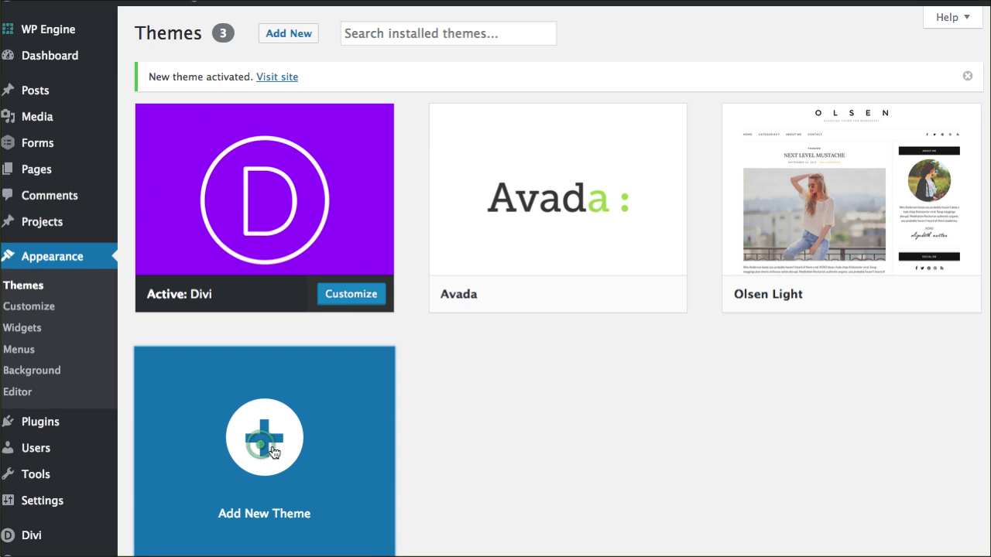
Add the featured Twenty Seventeen theme to the WordPress site, preview it and make it the active theme
left_click(309, 461)
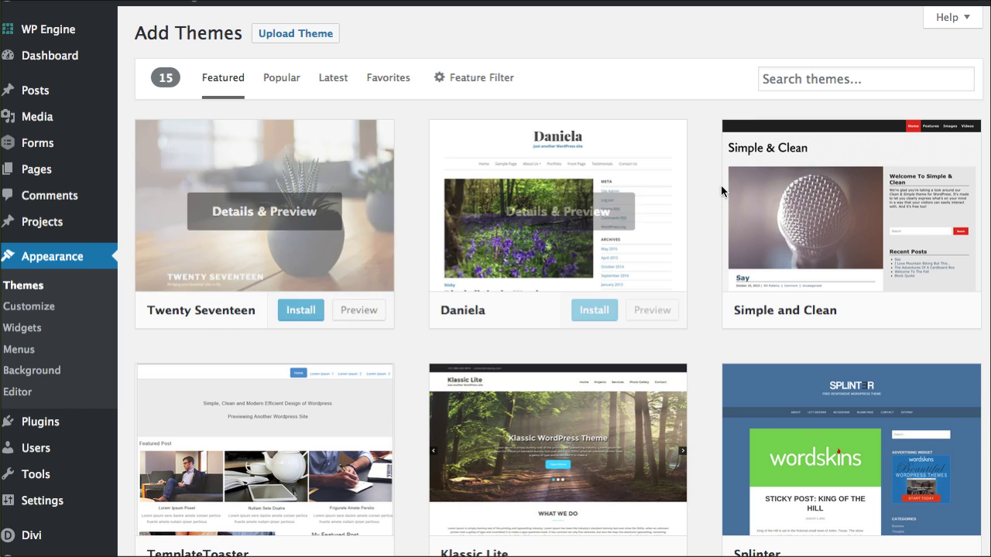
mouse_move(295, 318)
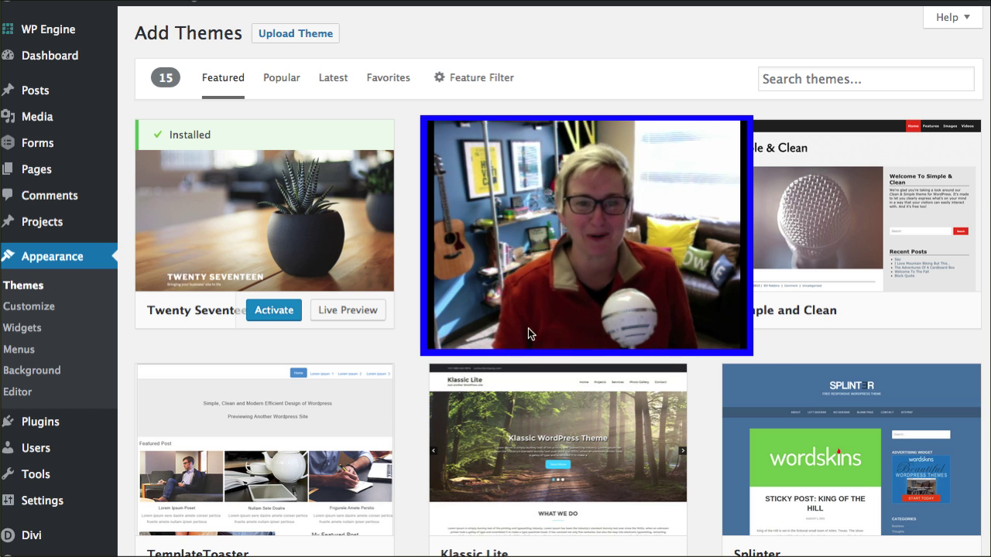
left_click(287, 325)
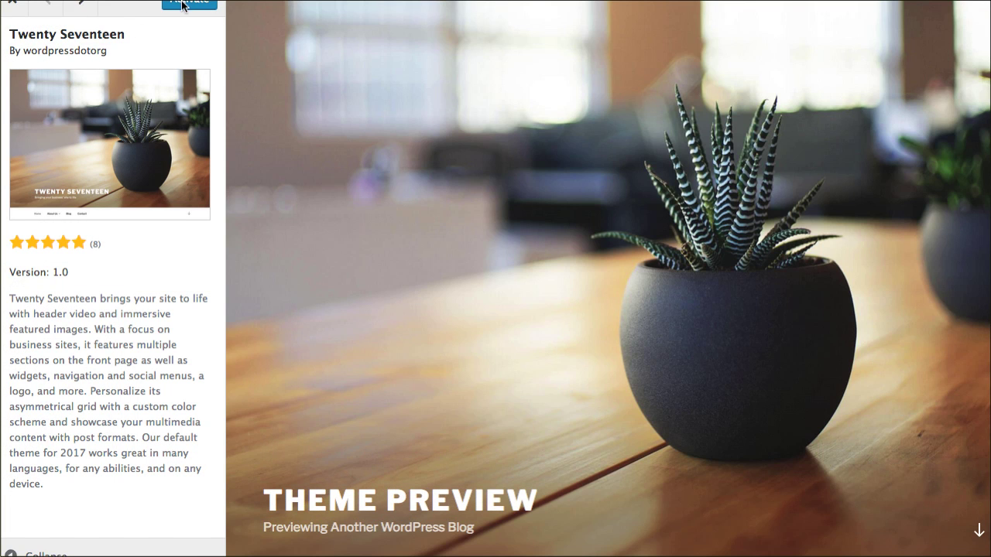
left_click(14, 10)
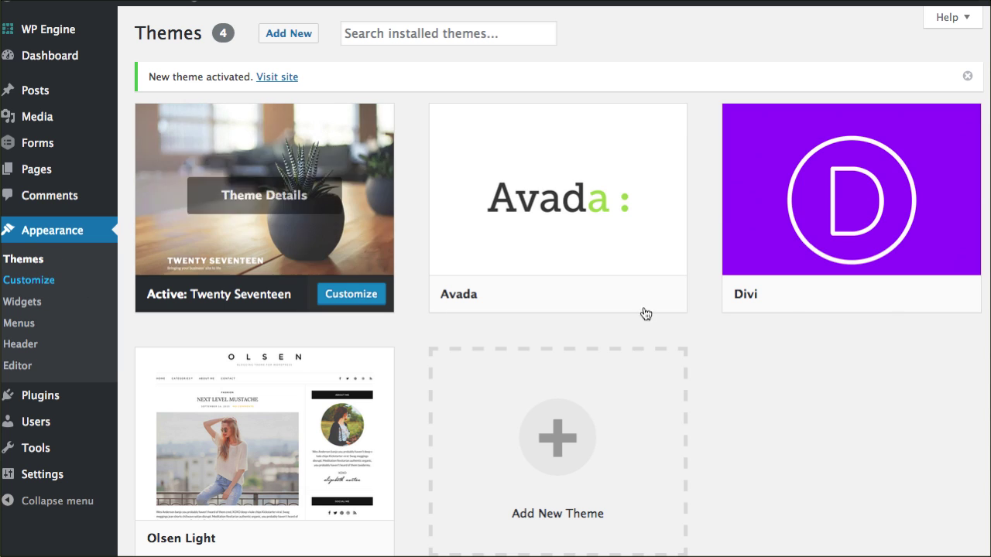
Review the WP Wed site's front page in the Twenty Seventeen theme, from the header image down to the footer widgets
mouse_move(890, 304)
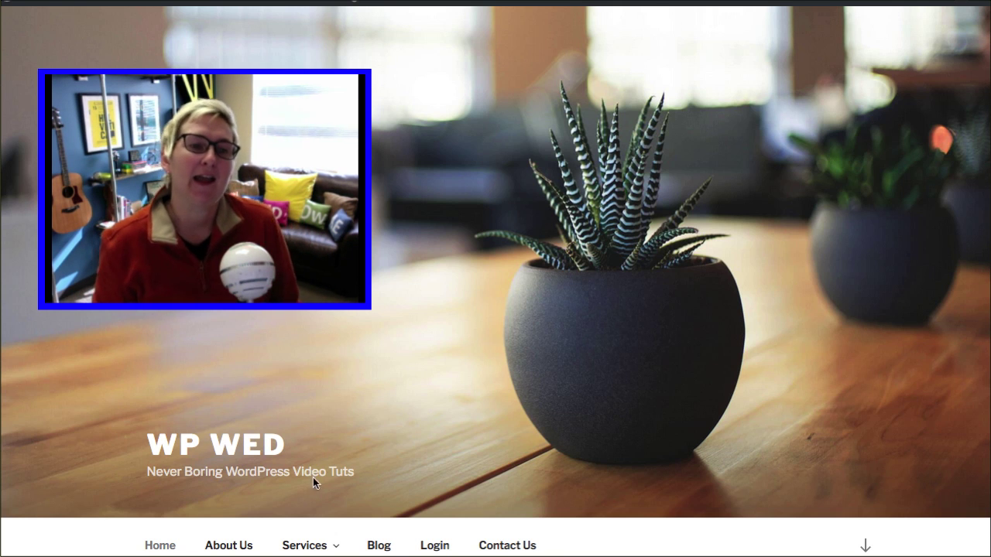
scroll(451, 458, "down", 1)
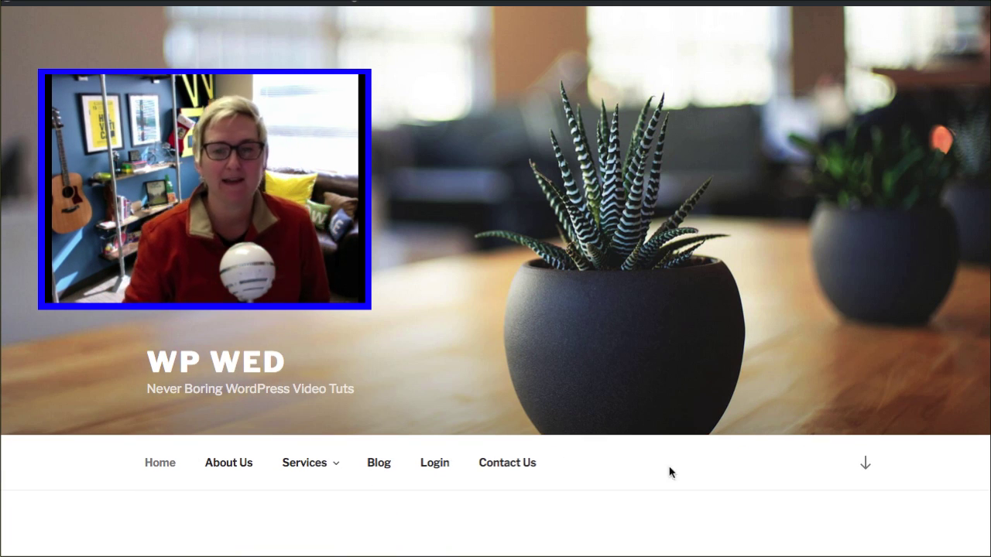
scroll(696, 468, "down", 1)
scroll(706, 468, "down", 3)
scroll(701, 462, "up", 2)
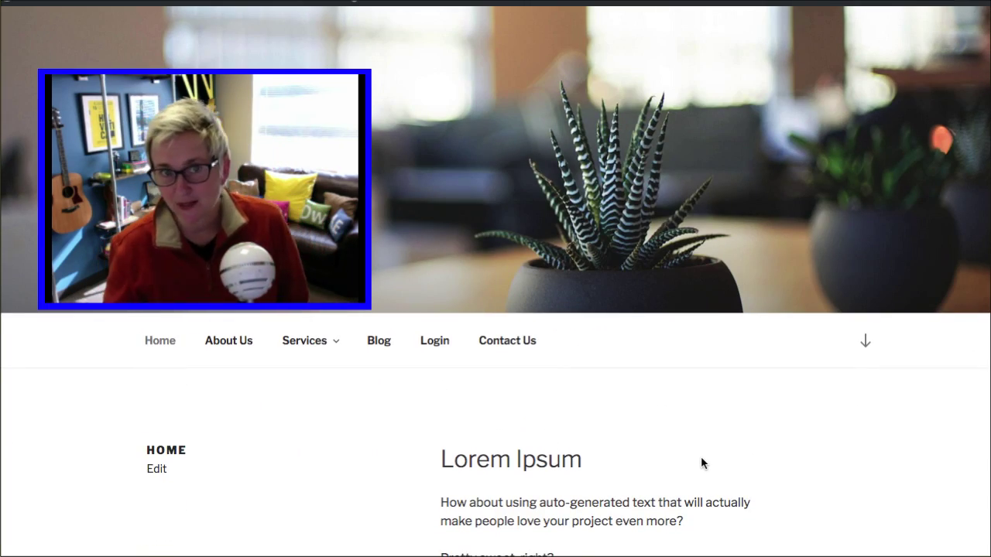
scroll(701, 456, "down", 8)
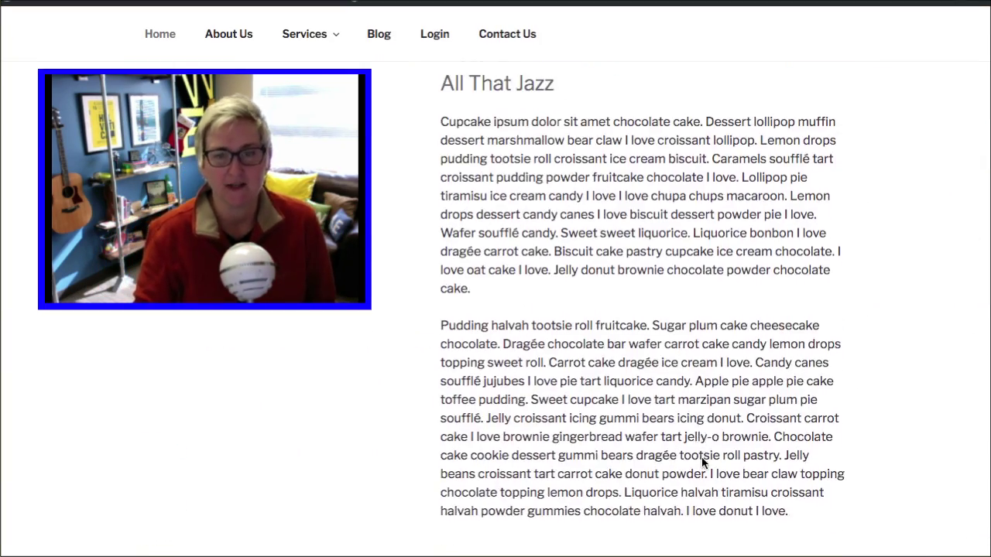
scroll(702, 462, "down", 5)
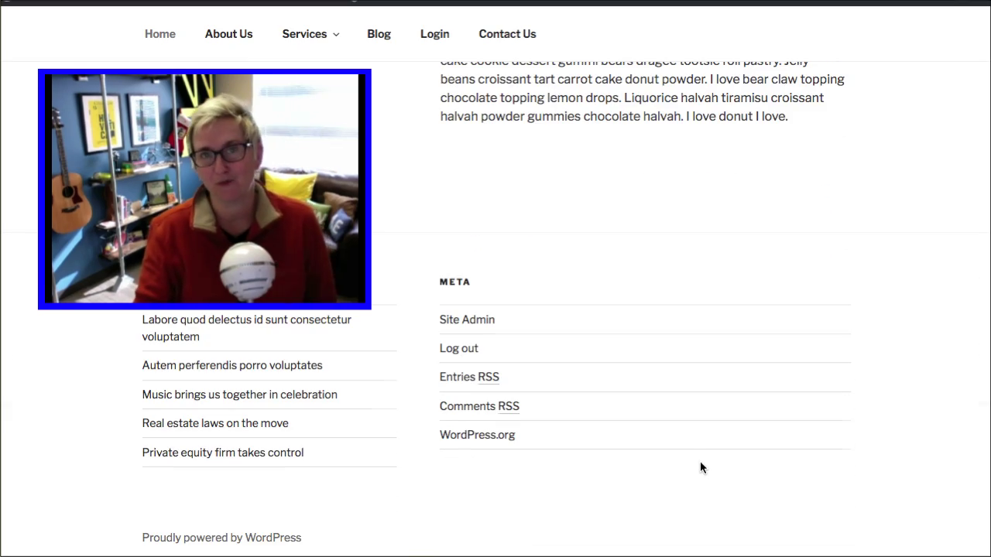
scroll(699, 460, "up", 15)
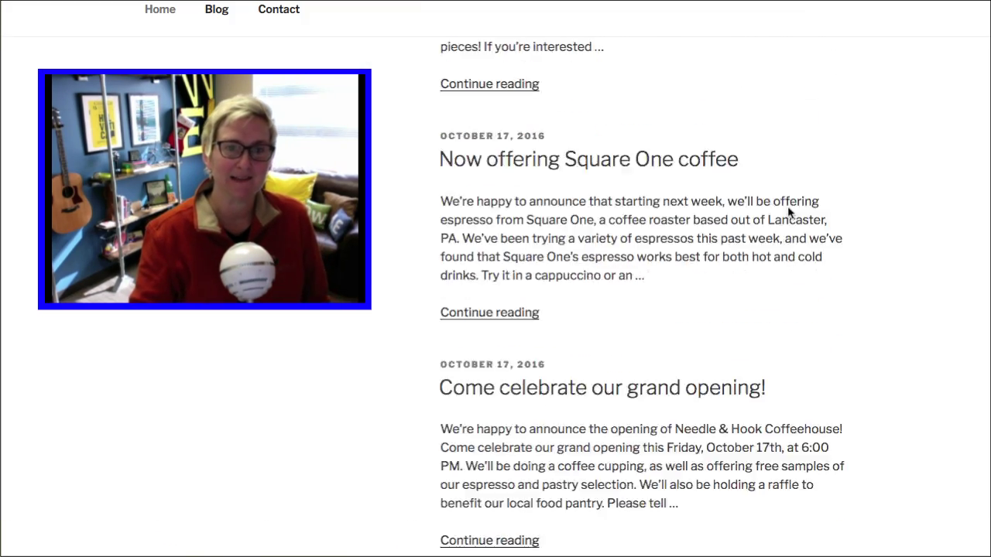
Compare with the Needle & Hook demo home page, examining how its content sections alternate with full-width images
scroll(787, 205, "down", 5)
scroll(787, 206, "up", 15)
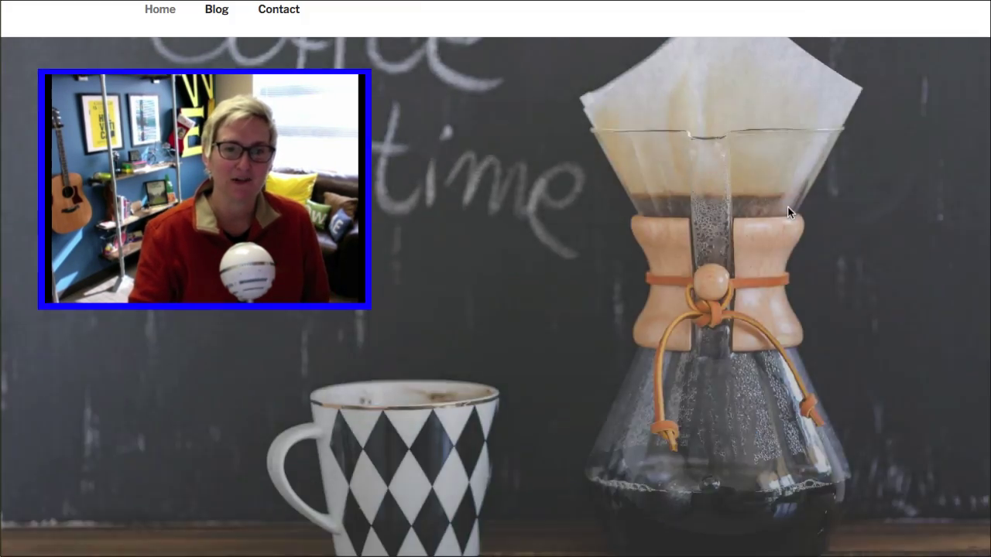
scroll(787, 206, "up", 15)
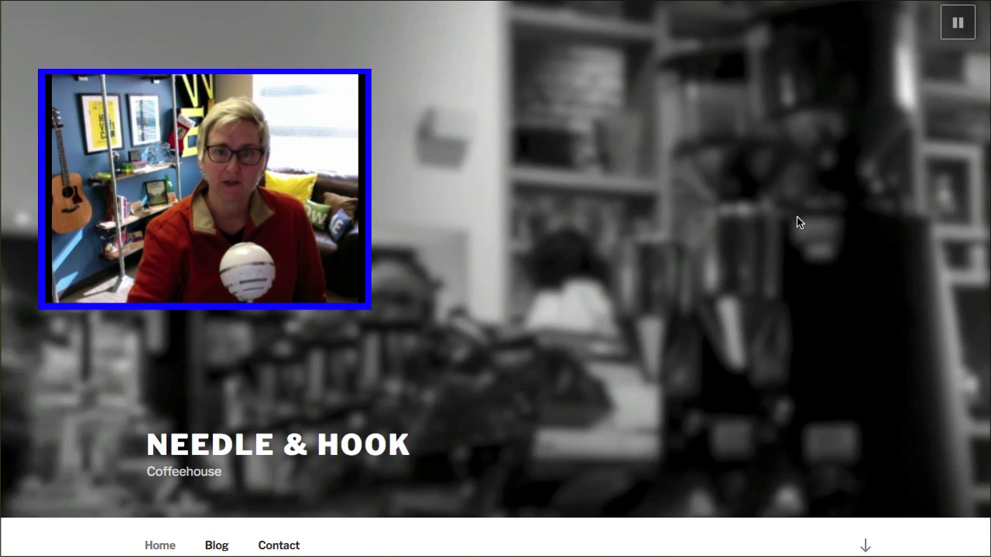
scroll(794, 278, "down", 5)
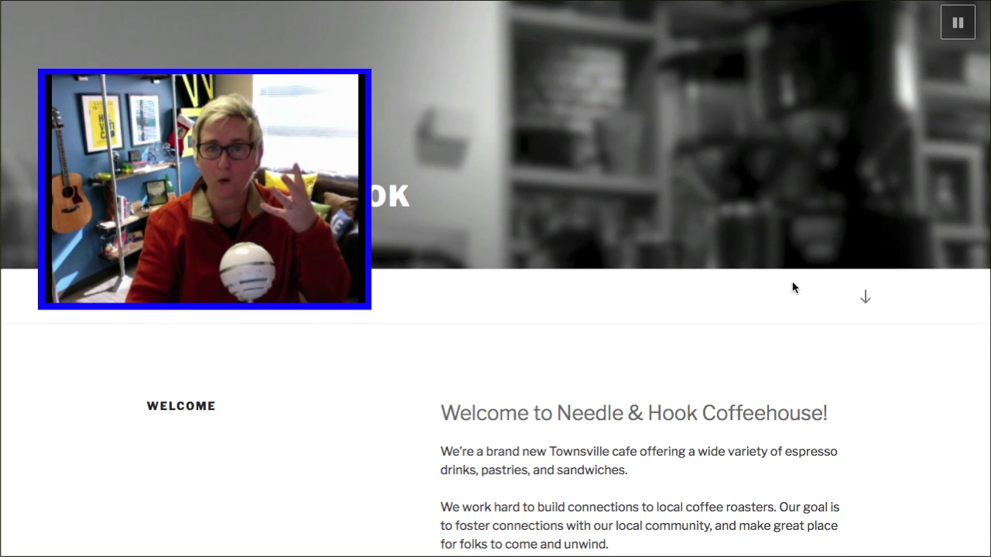
scroll(792, 287, "down", 4)
scroll(792, 286, "down", 6)
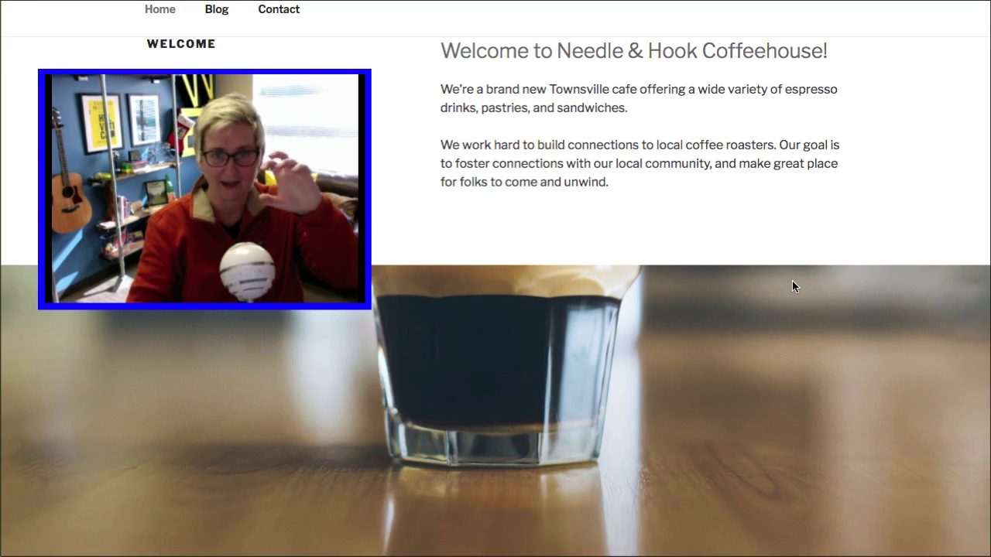
scroll(792, 285, "down", 8)
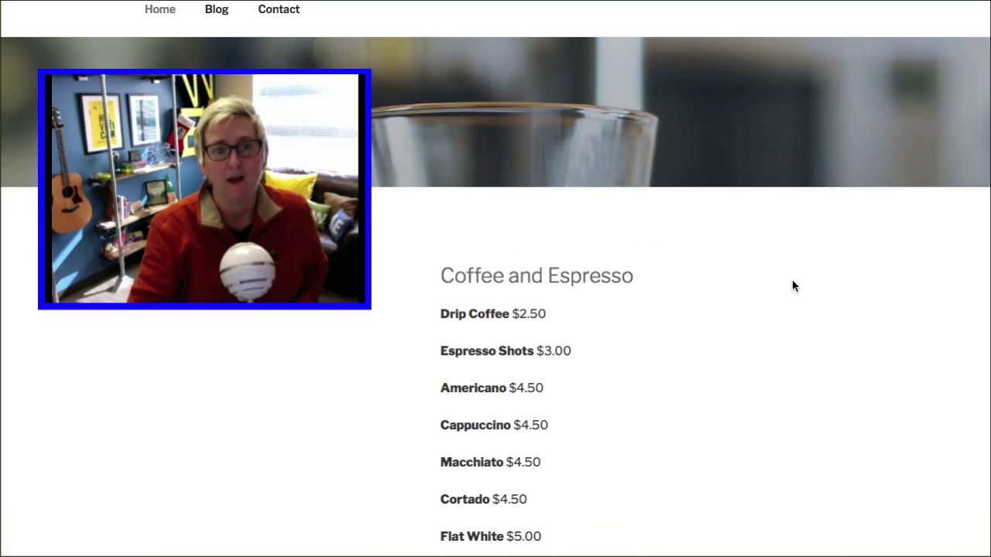
scroll(791, 286, "down", 7)
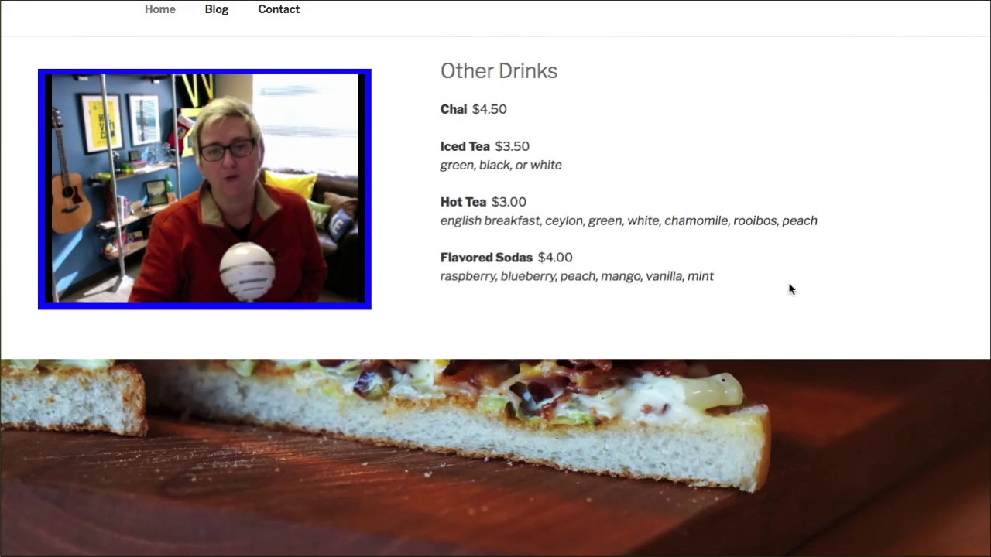
scroll(787, 284, "down", 5)
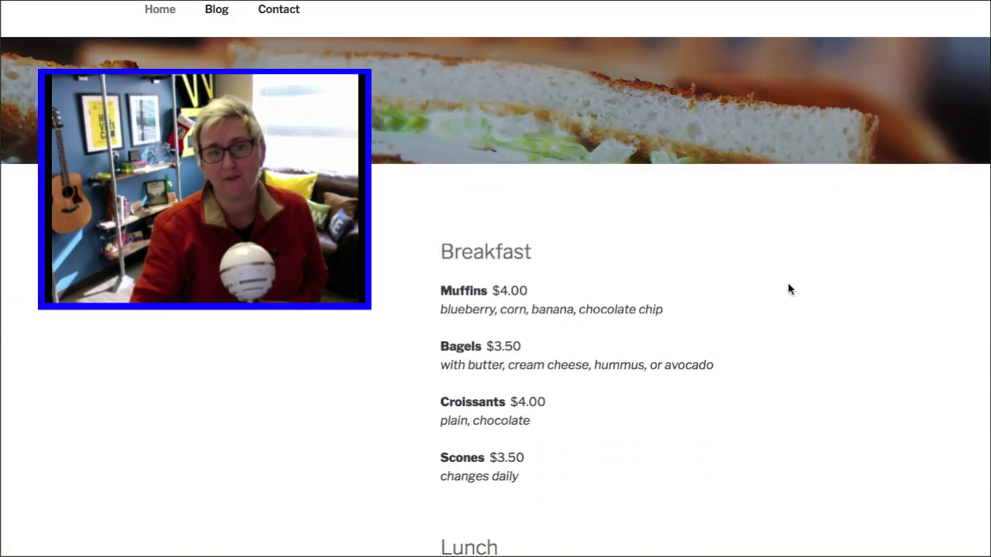
scroll(788, 289, "up", 18)
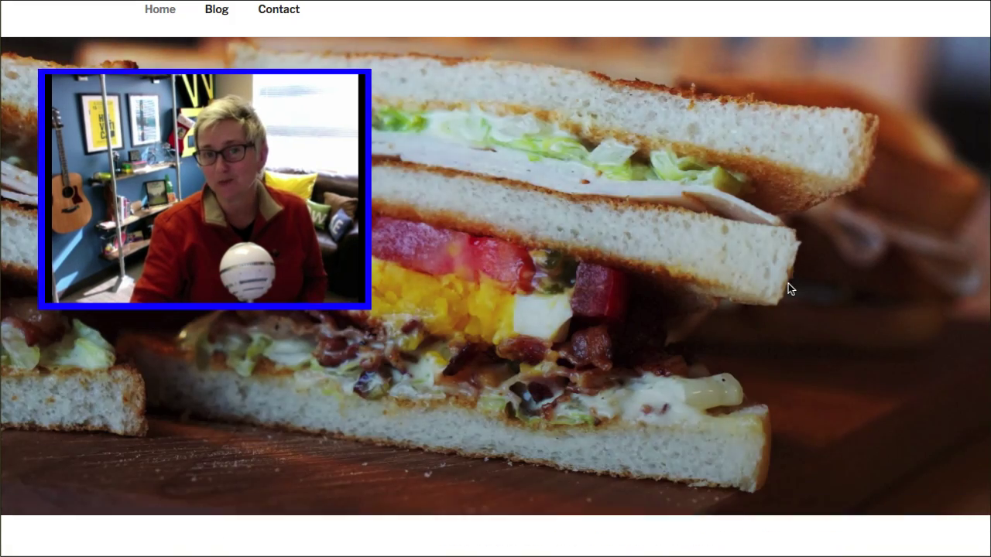
scroll(789, 287, "up", 3)
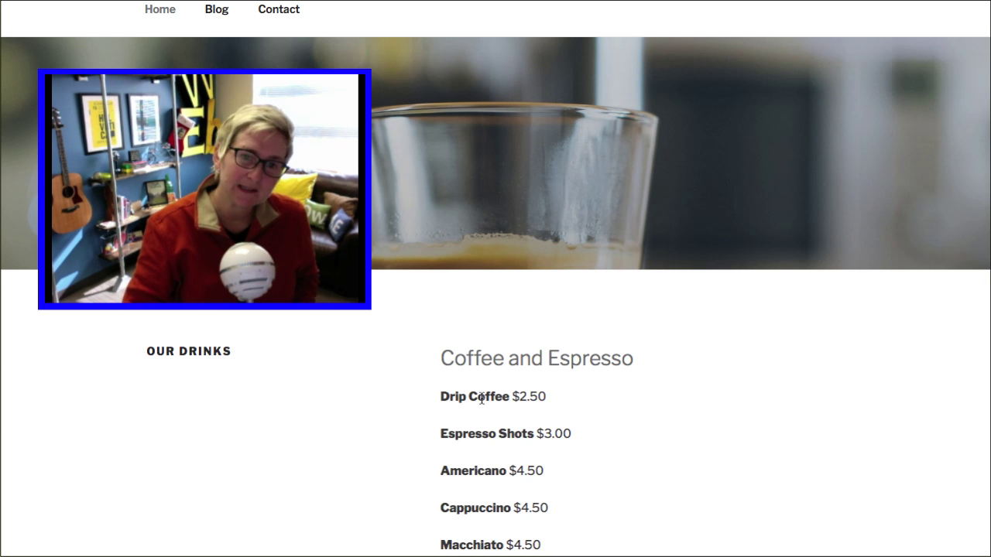
scroll(480, 398, "down", 4)
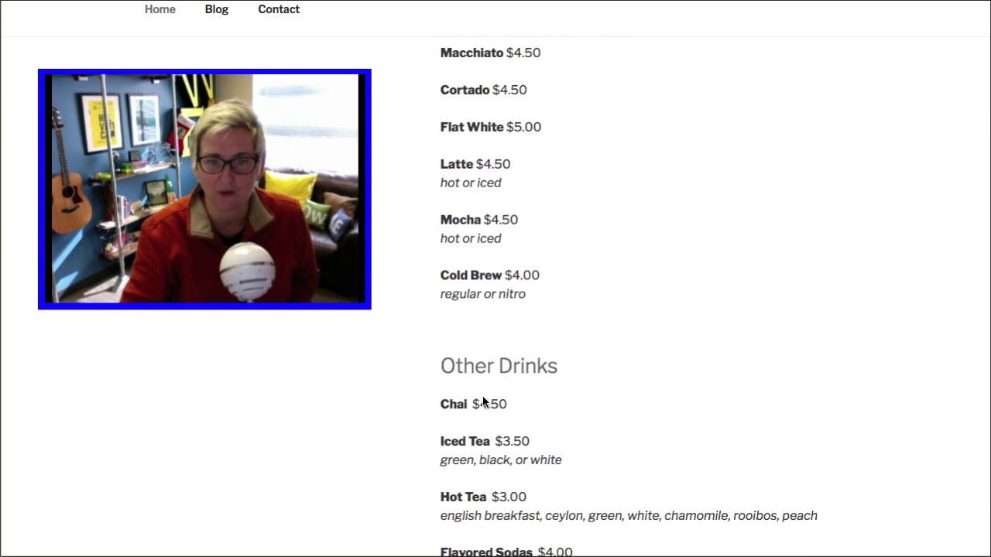
scroll(482, 398, "up", 10)
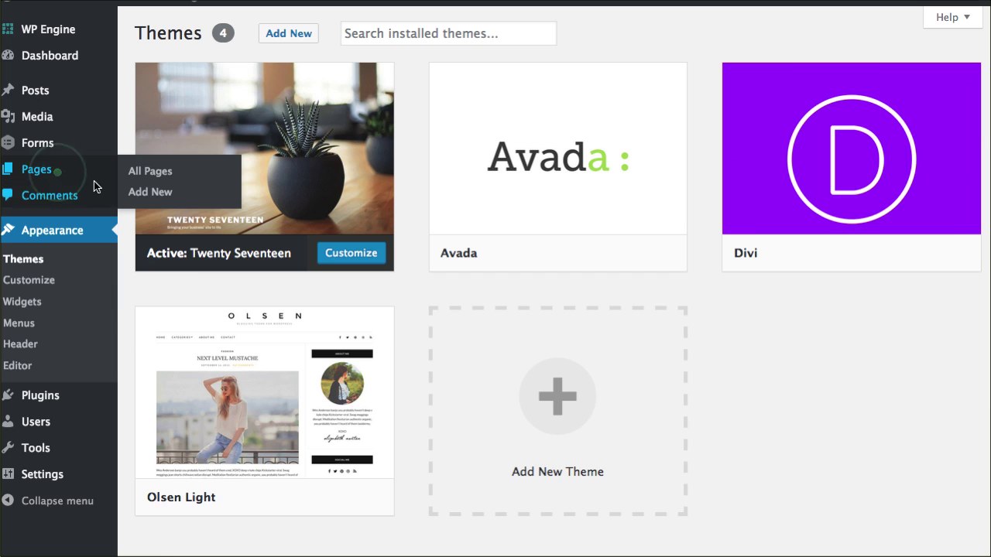
Set 1042.jpg, the building entrance photo, as the About Us page's featured image and update the page
left_click(95, 176)
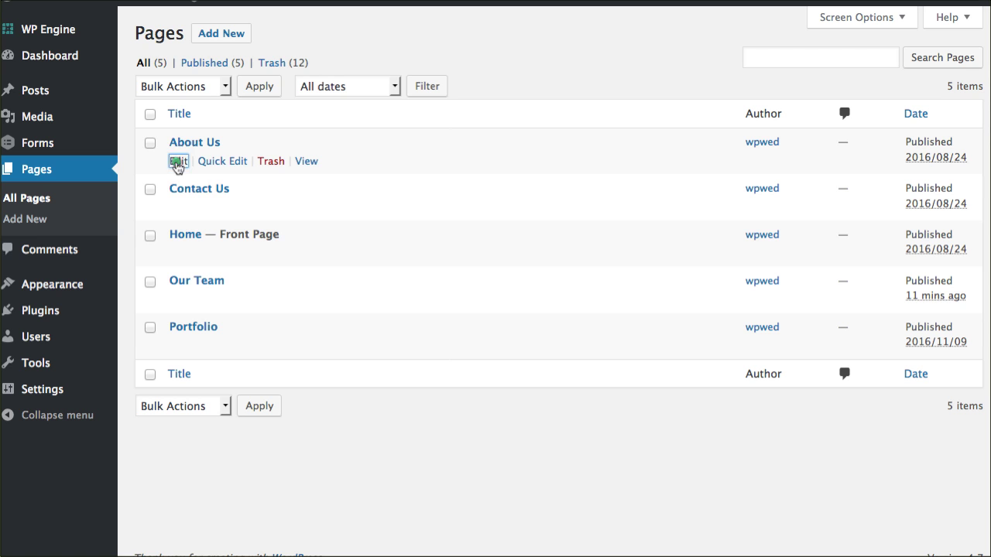
left_click(178, 162)
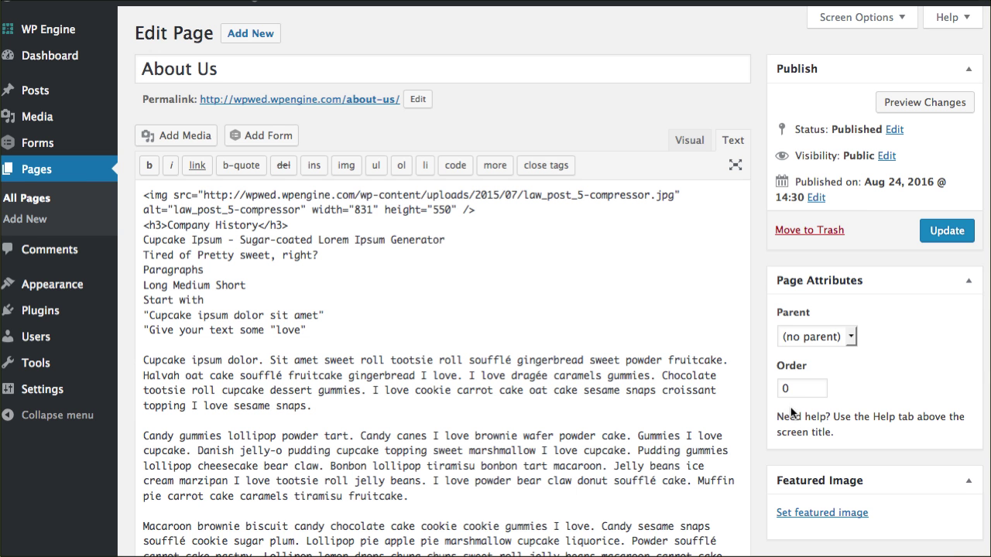
scroll(764, 388, "down", 10)
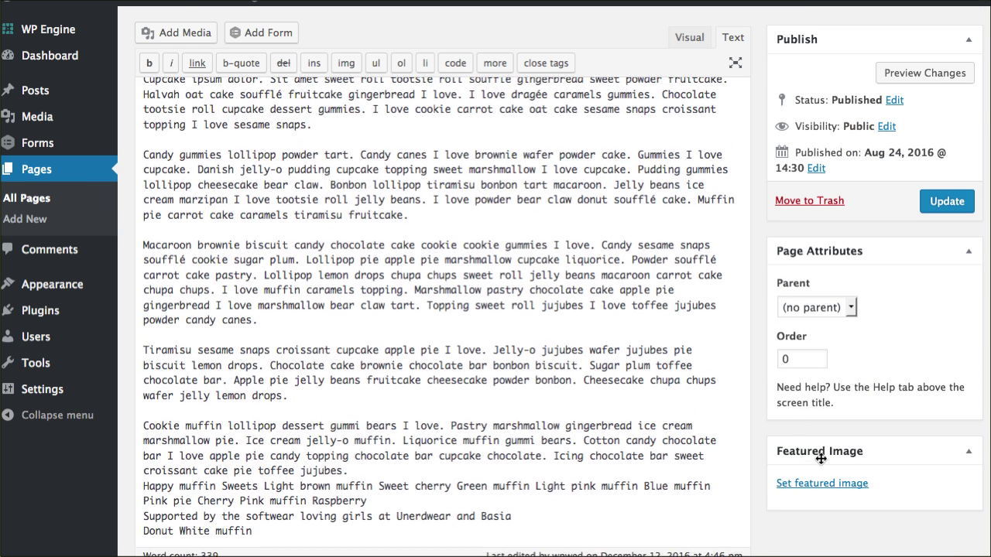
left_click(823, 480)
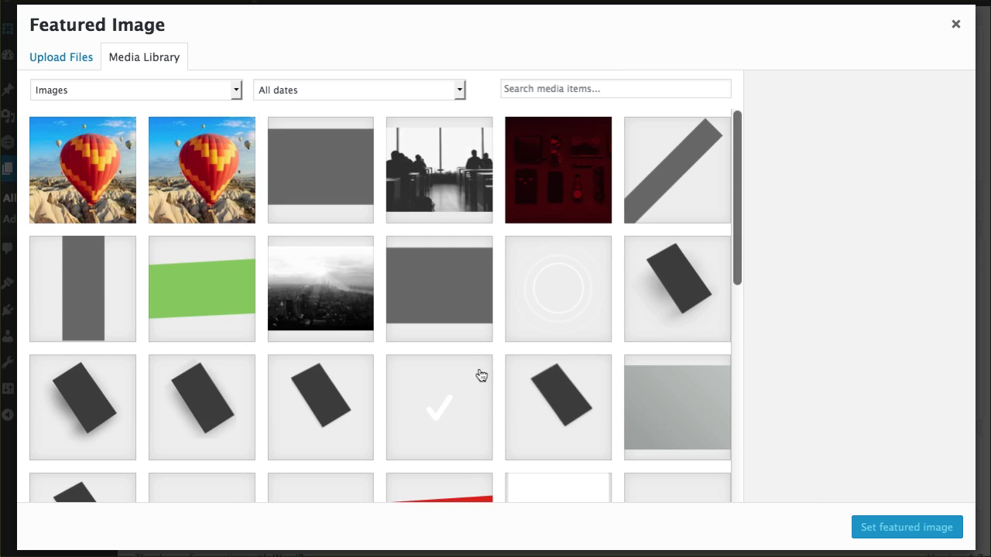
scroll(478, 376, "down", 8)
scroll(507, 332, "down", 4)
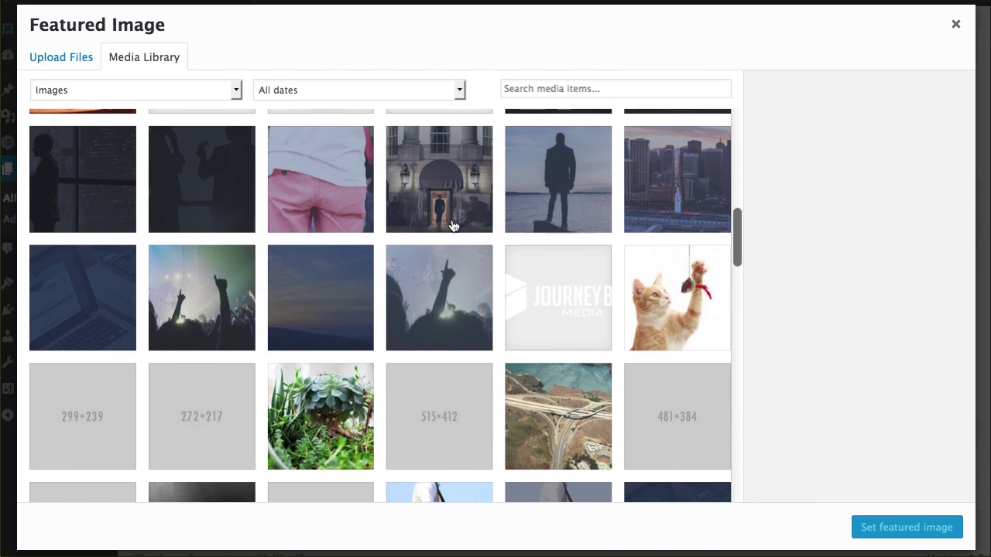
left_click(452, 196)
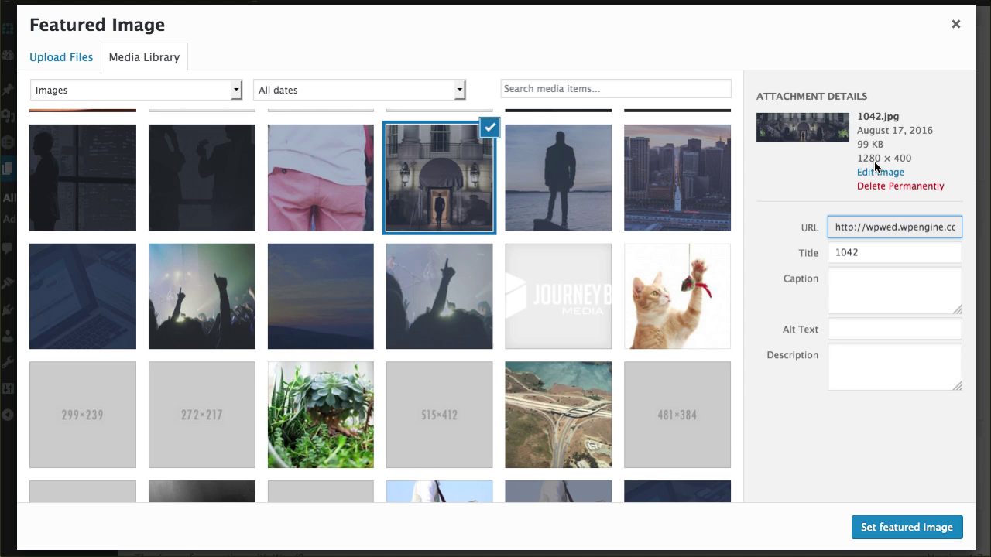
left_click(883, 529)
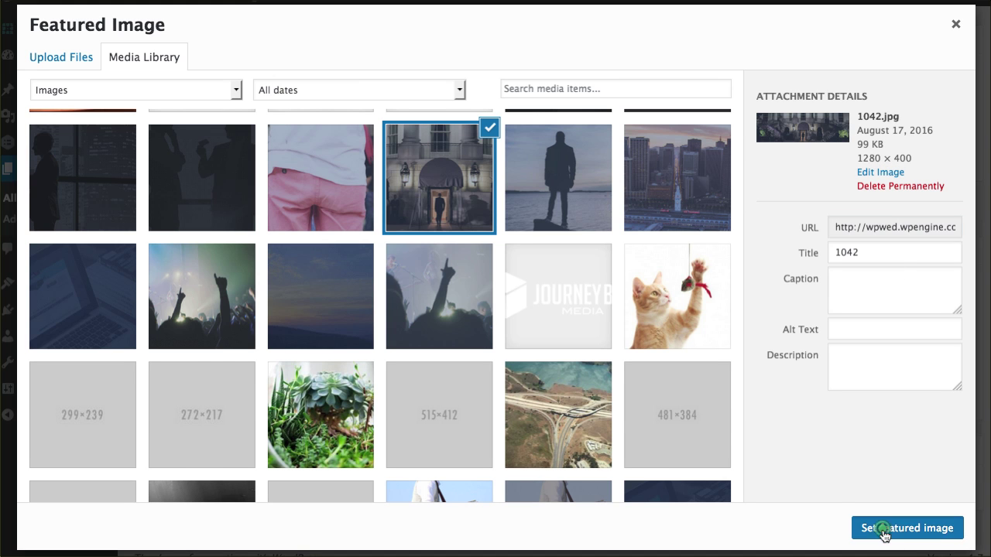
left_click(943, 205)
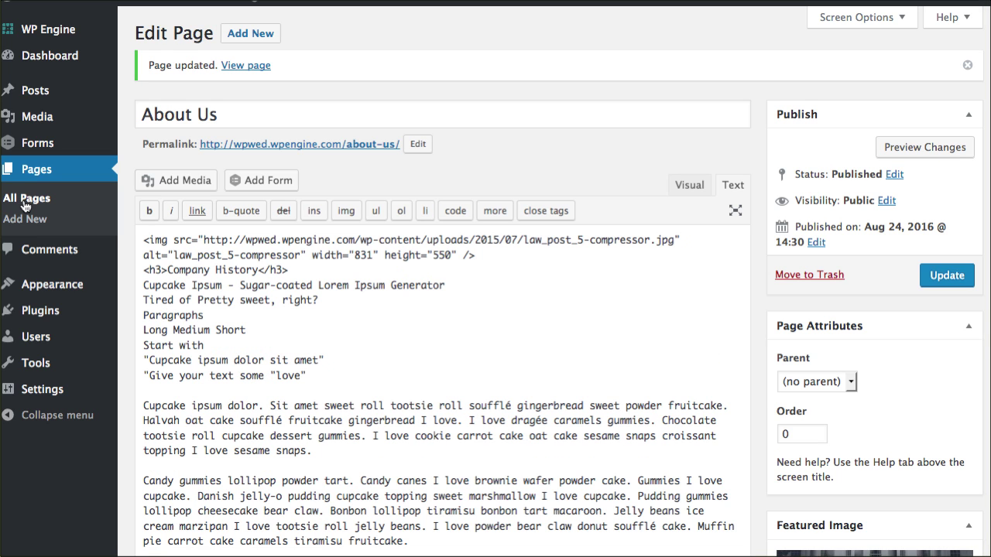
Set the dessert plate photo from the media library as the Our Team page's featured image
left_click(27, 199)
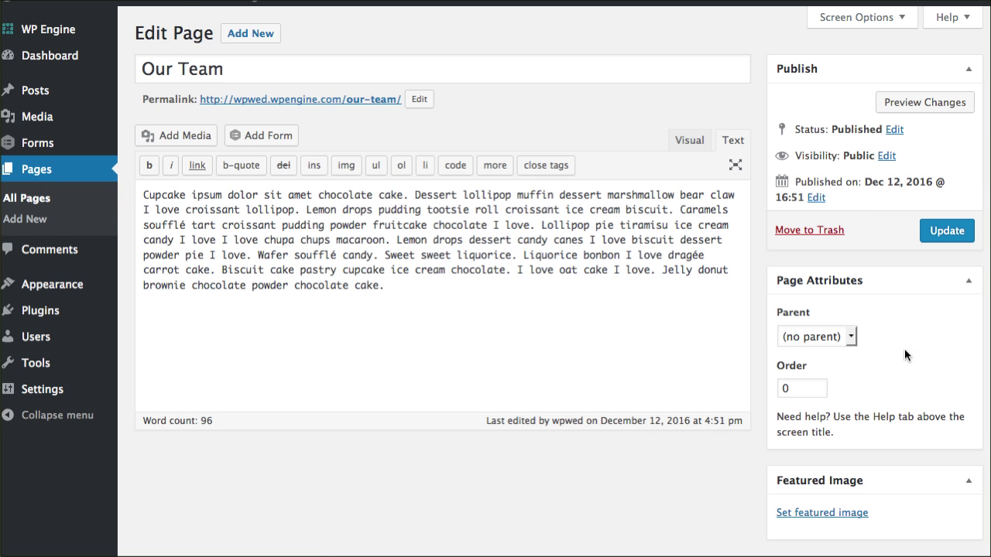
scroll(852, 387, "down", 2)
left_click(823, 481)
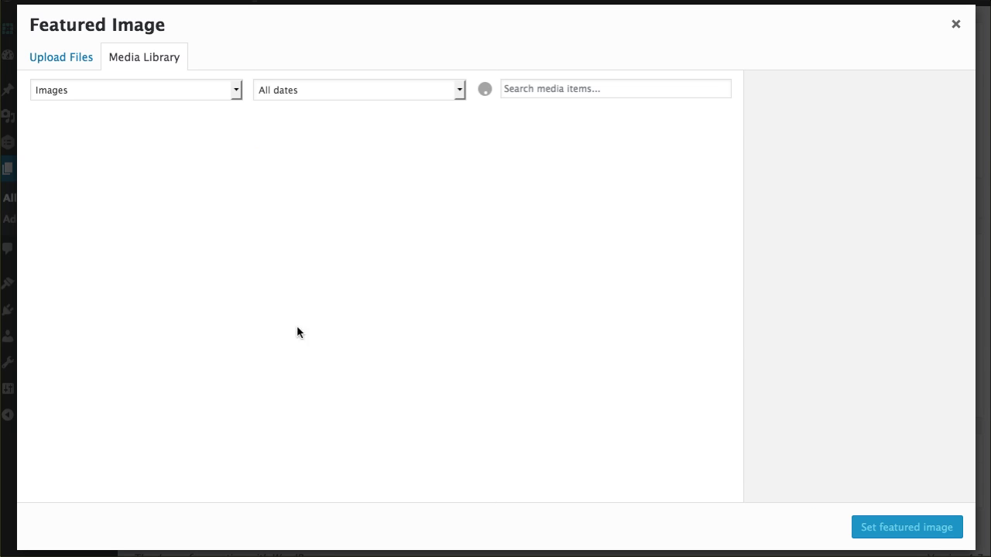
scroll(284, 310, "down", 10)
scroll(284, 309, "down", 5)
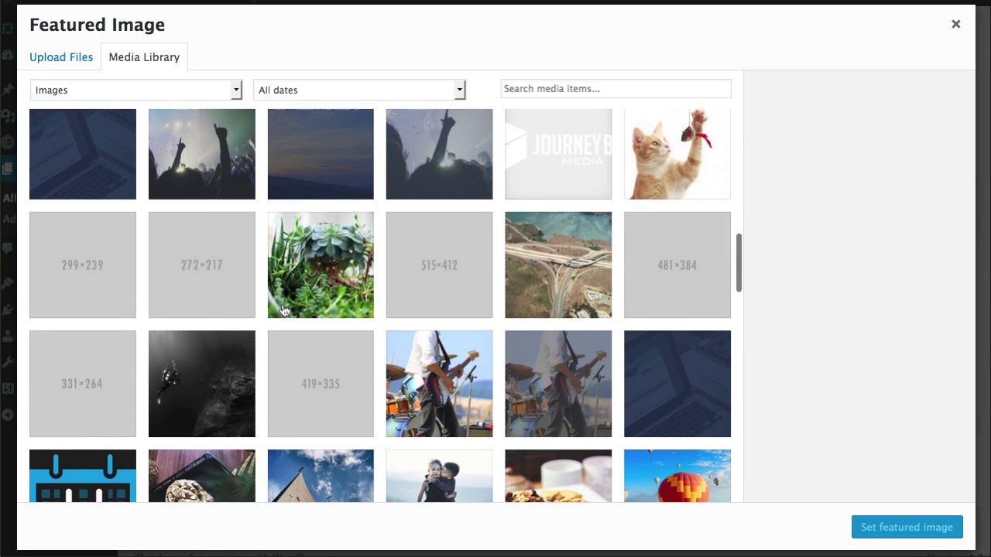
left_click(208, 317)
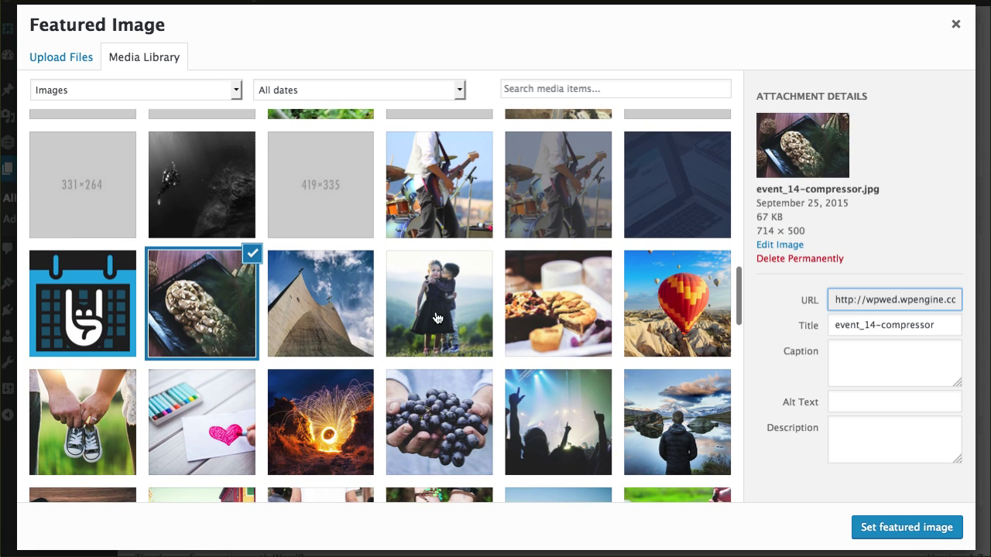
left_click(542, 323)
left_click(936, 530)
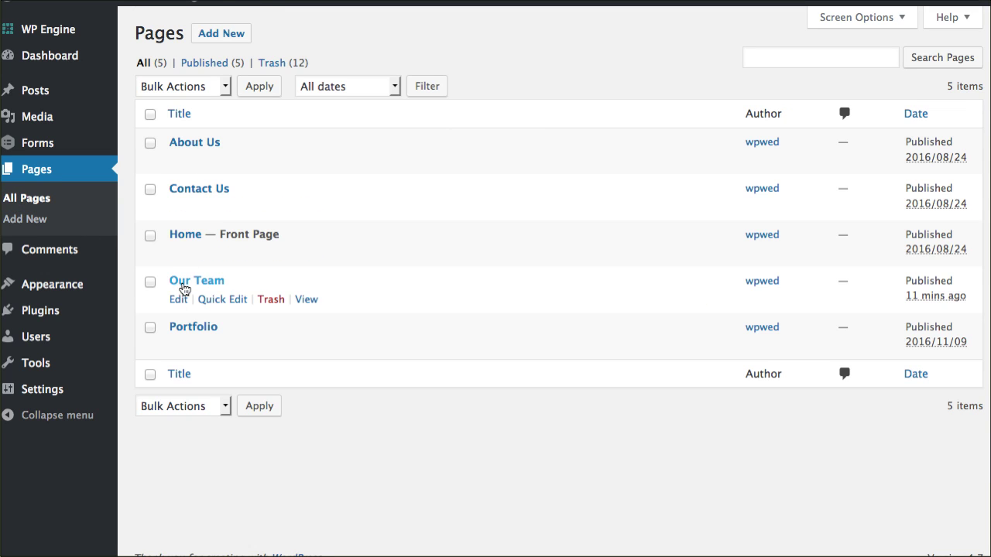
Set the night photo of flying sparks as the Portfolio page's featured image and update the page
left_click(180, 343)
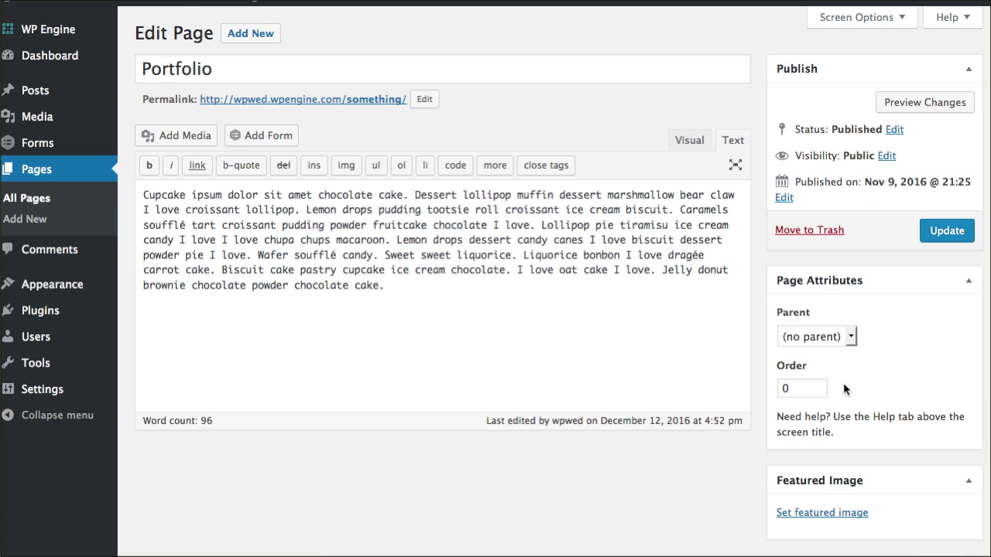
left_click(842, 517)
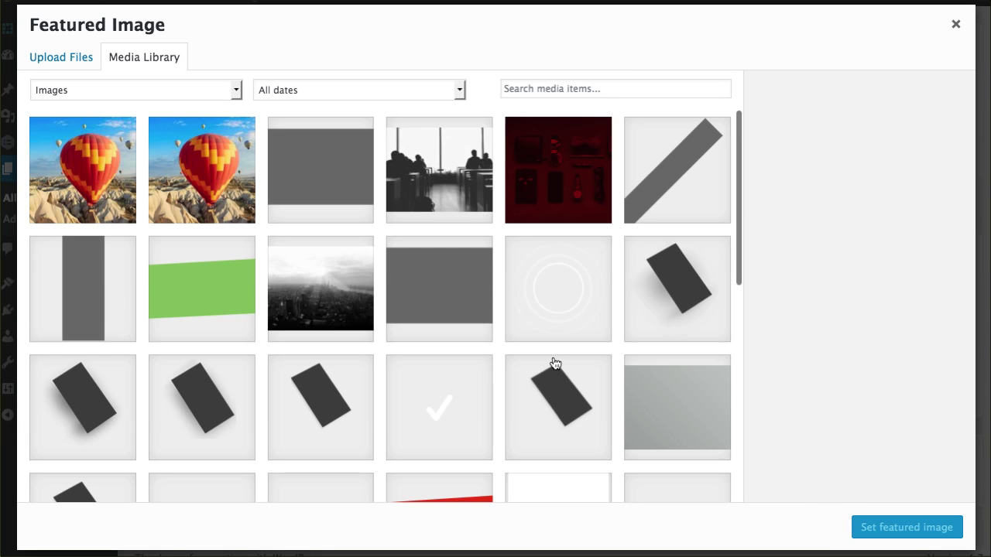
scroll(349, 323, "down", 15)
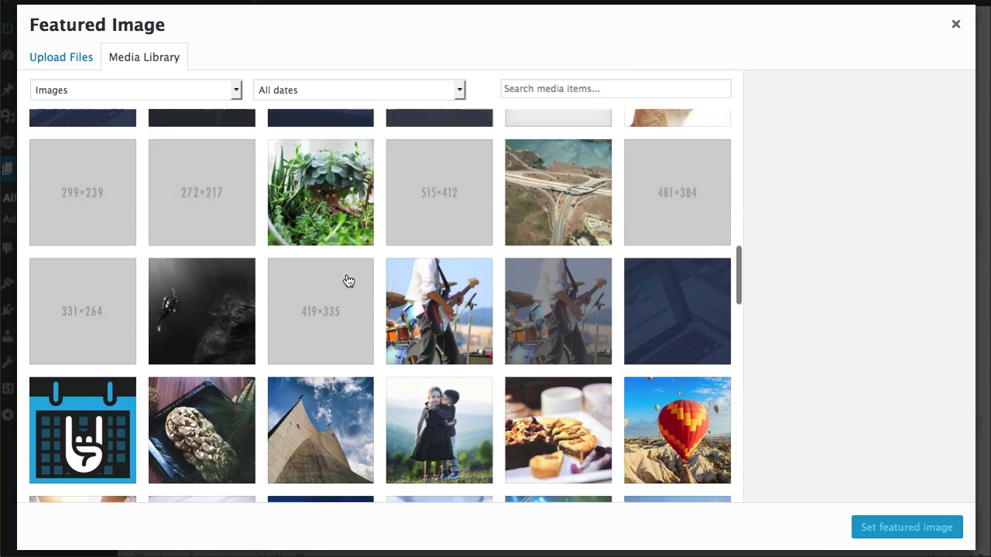
scroll(439, 283, "down", 1)
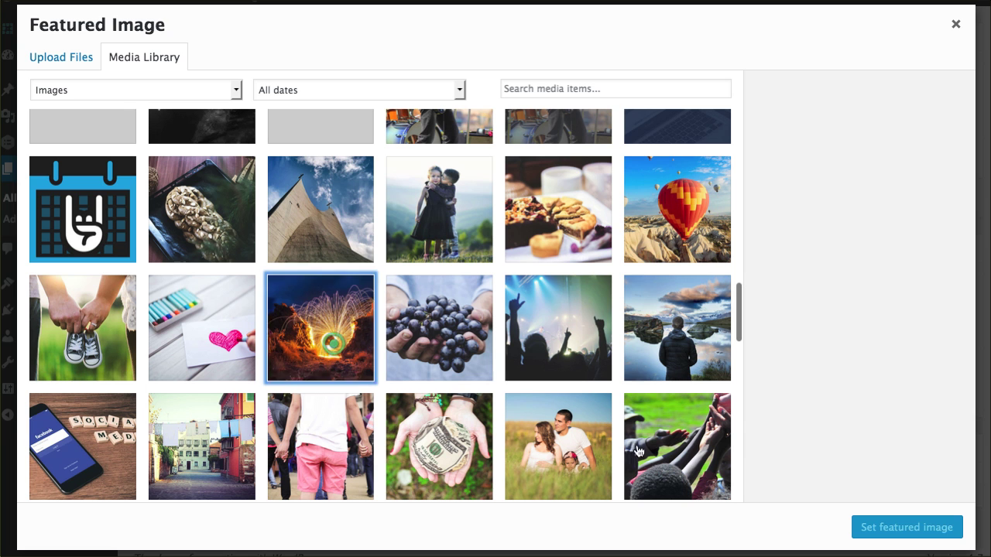
left_click(875, 530)
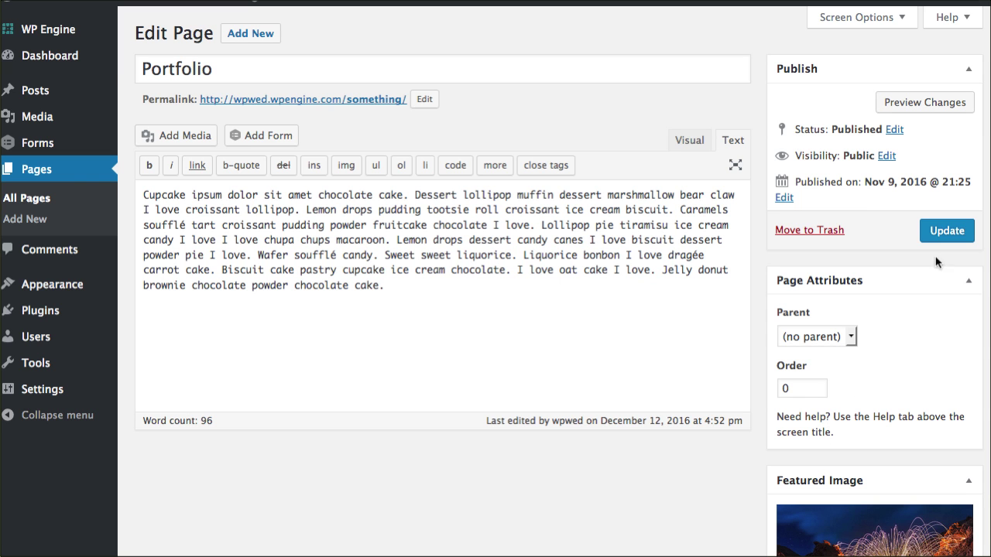
left_click(946, 231)
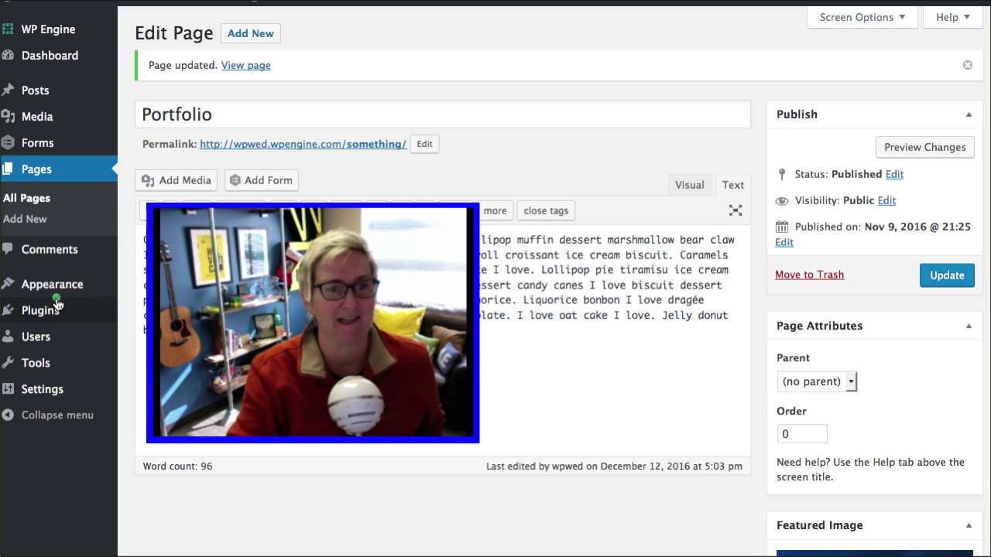
Open the Twenty Seventeen theme's customizer and go to the Site Identity settings
mouse_move(69, 284)
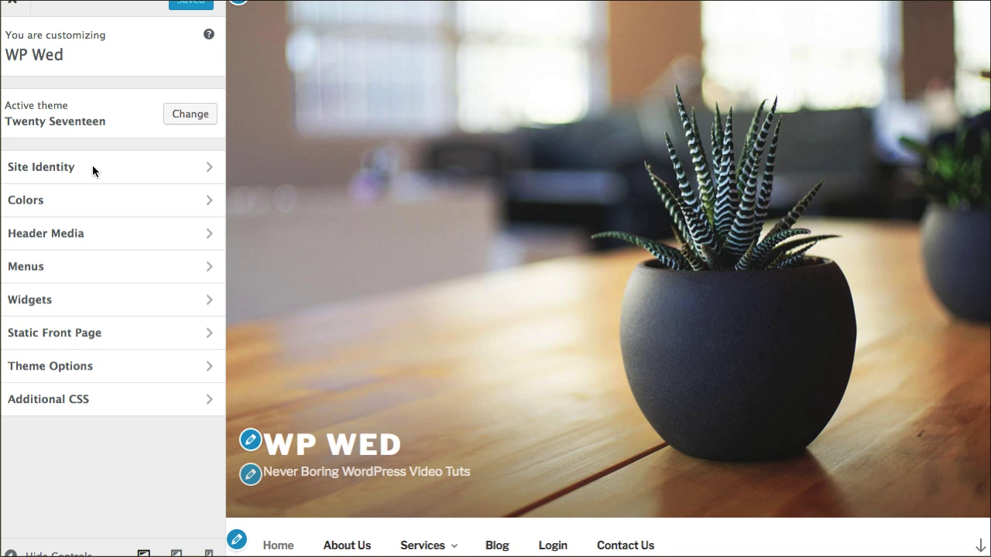
left_click(92, 167)
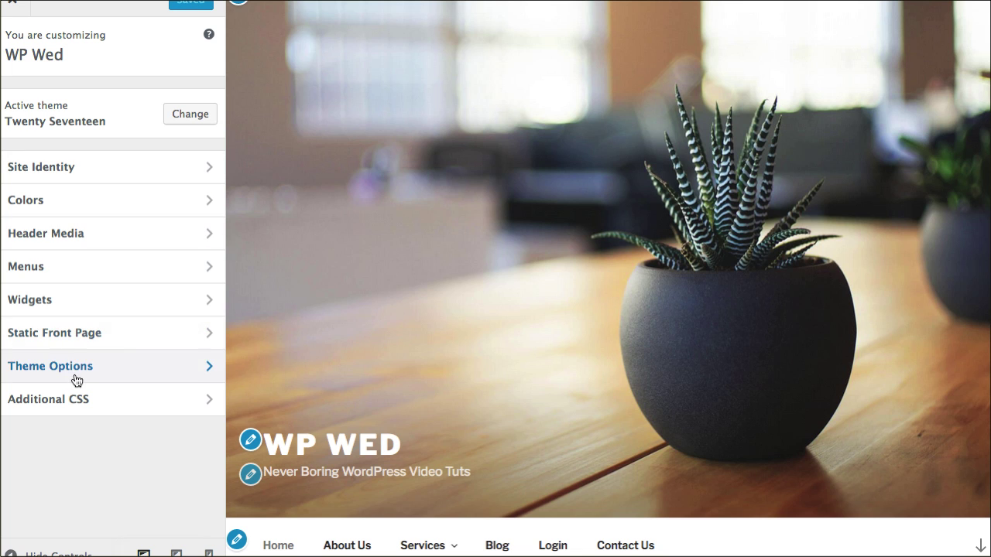
left_click(73, 169)
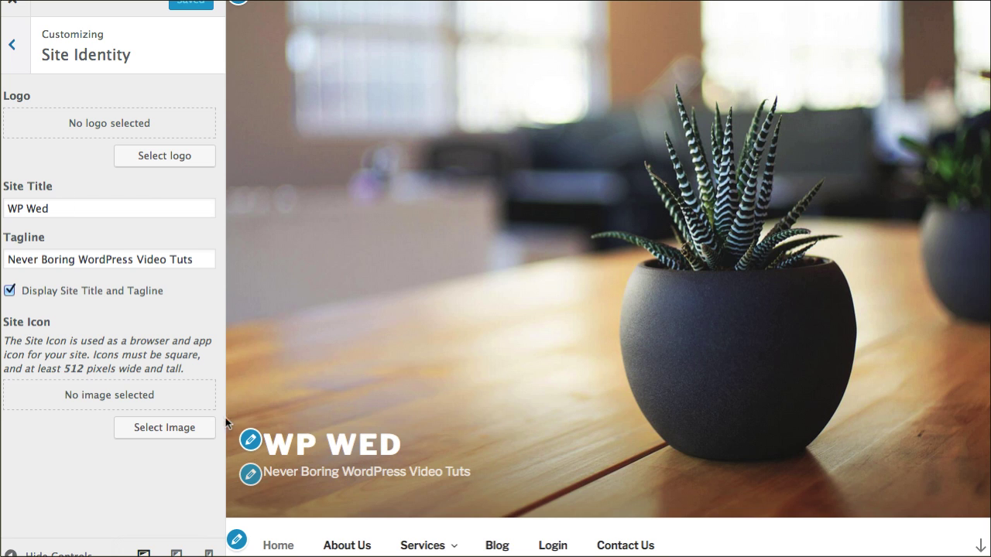
Try hiding the site title and tagline and clearing the tagline text, restoring both settings
left_click(9, 292)
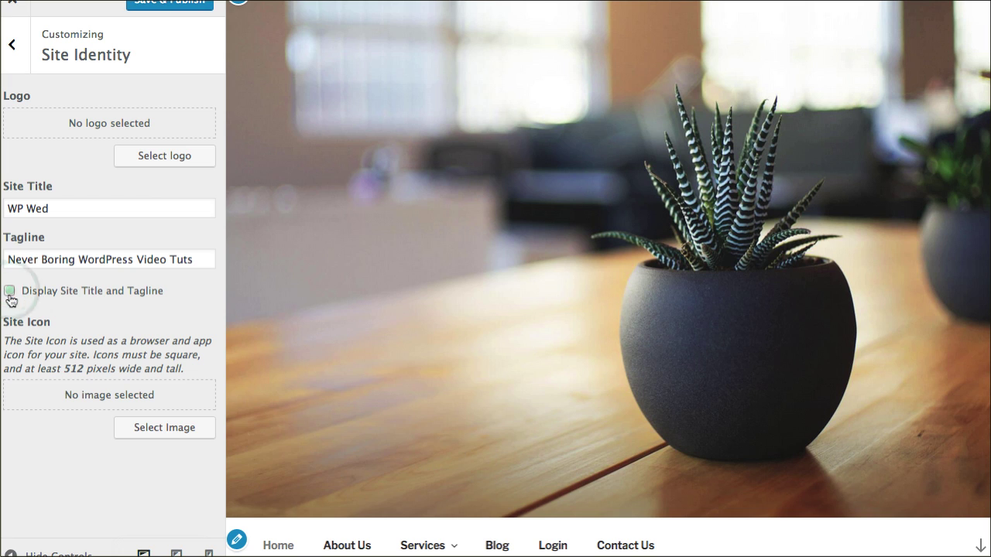
left_click(9, 292)
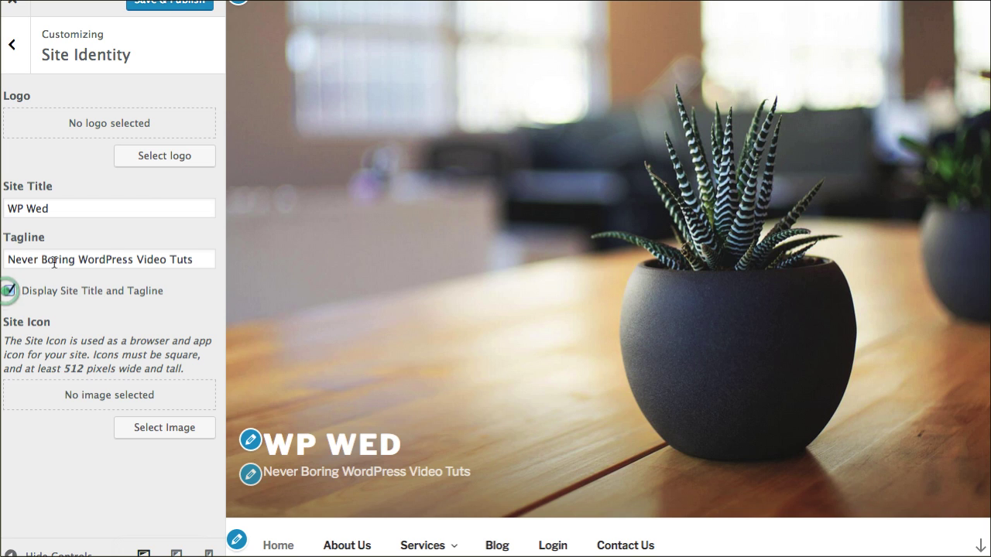
triple_click(49, 257)
key("ctrl+c")
key("BackSpace")
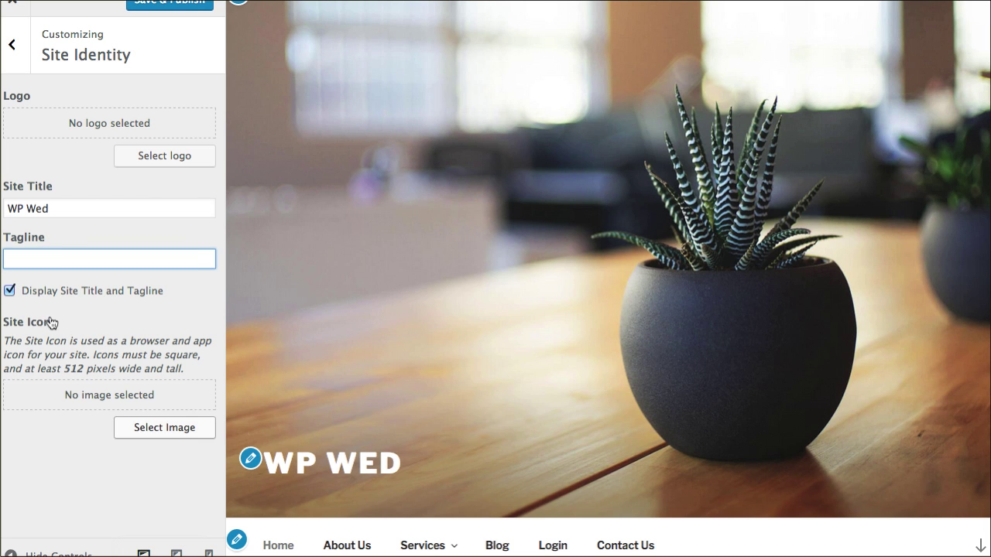
key("ctrl+v")
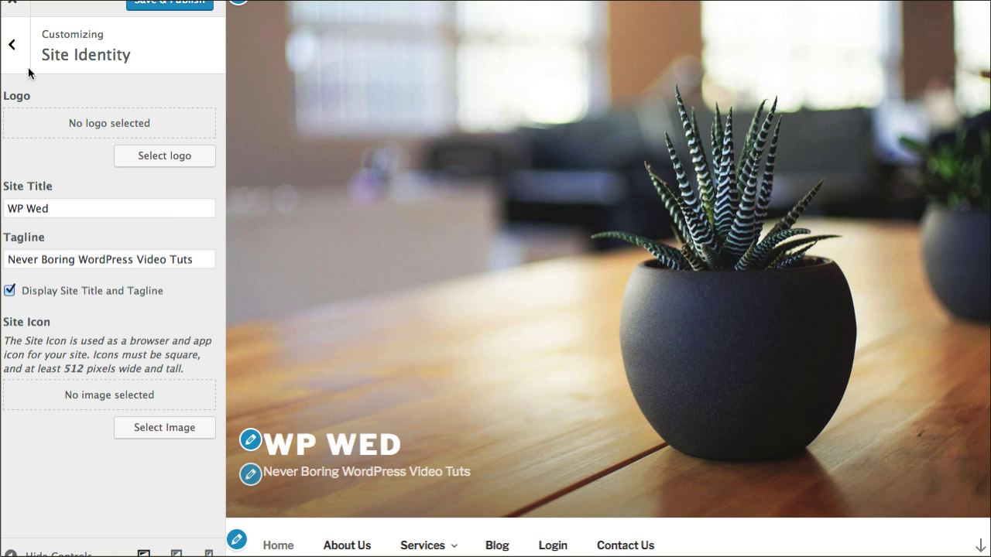
Preview the front page in the Light and Dark color schemes in the Colors settings
left_click(13, 43)
left_click(92, 202)
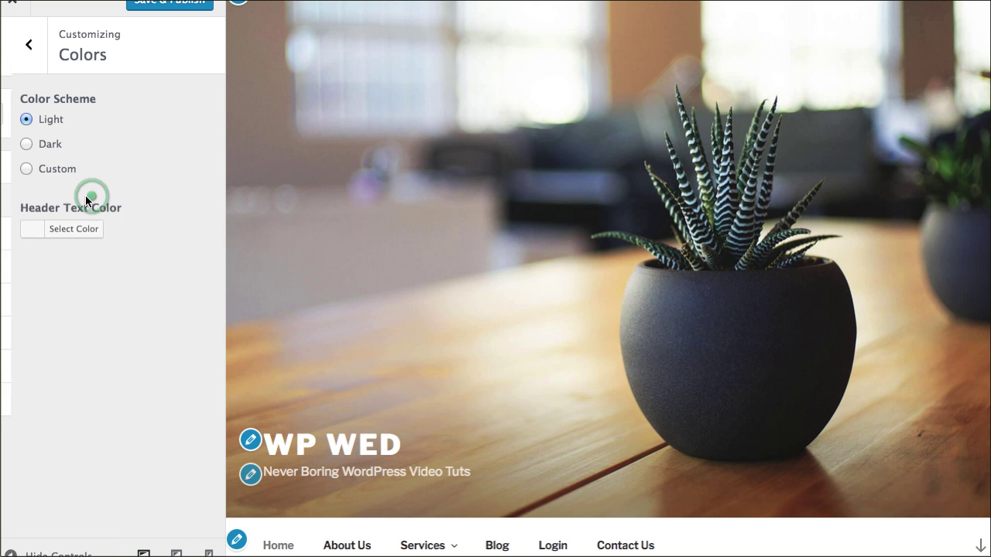
scroll(358, 246, "down", 9)
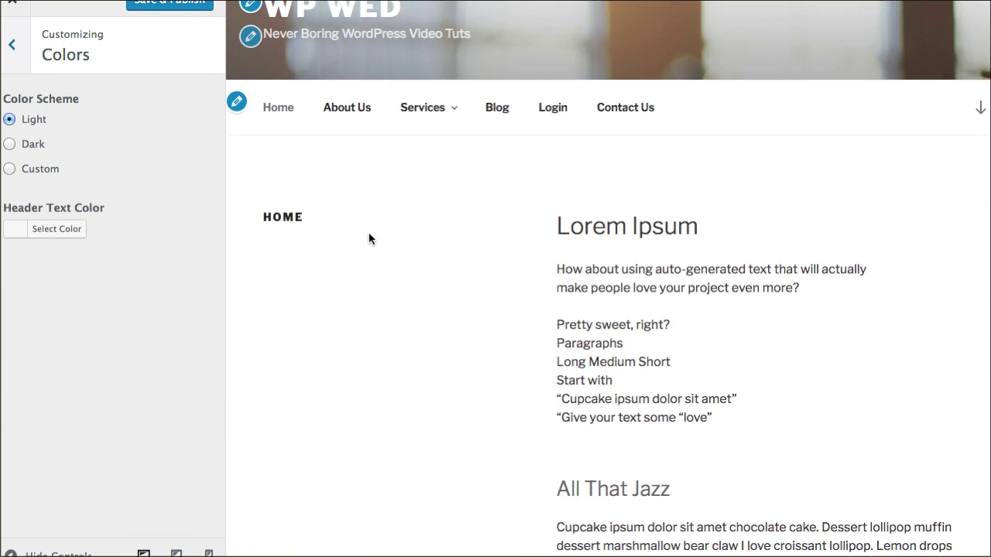
scroll(373, 238, "up", 4)
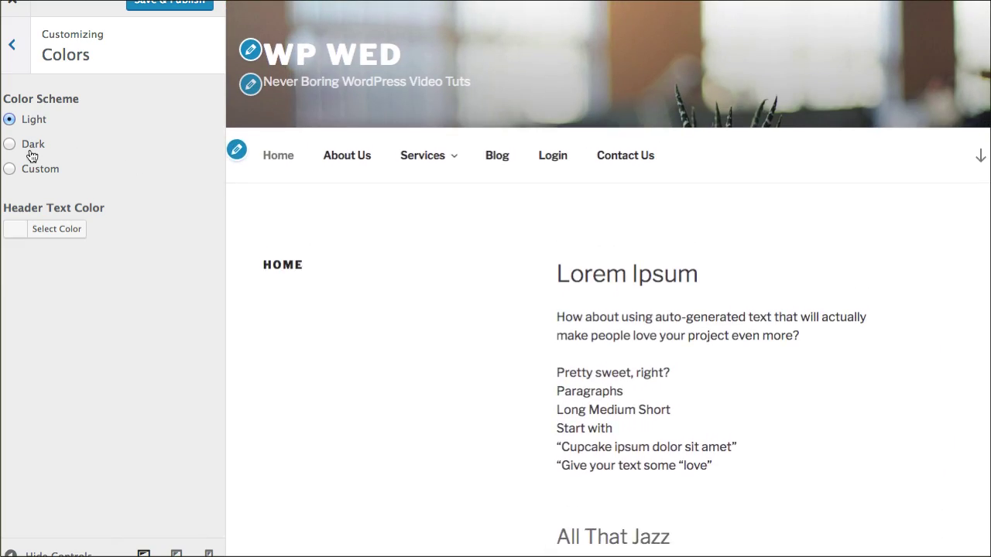
left_click(31, 147)
scroll(440, 277, "down", 4)
scroll(438, 277, "down", 5)
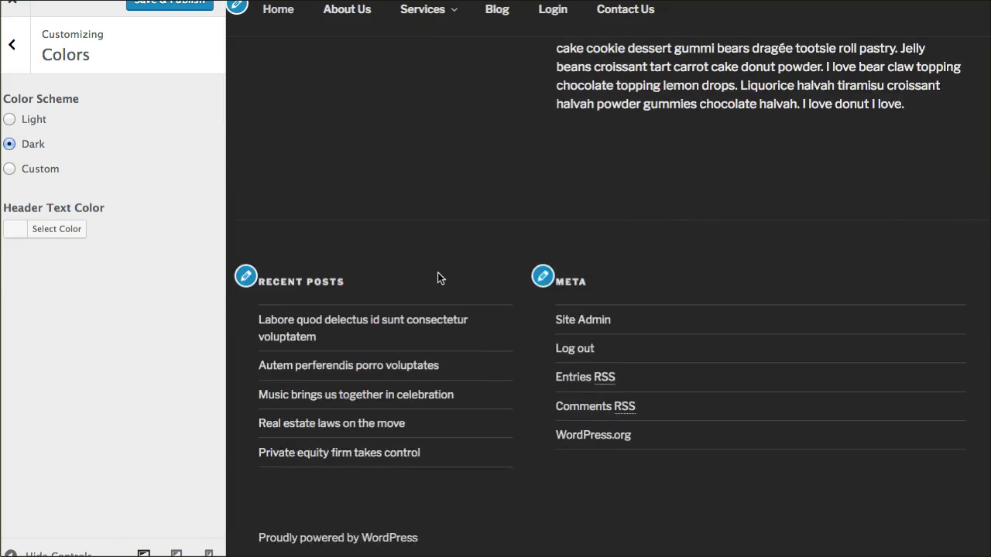
scroll(438, 279, "up", 10)
Switch the color scheme to Custom and change its accent hue to crimson red
left_click(34, 171)
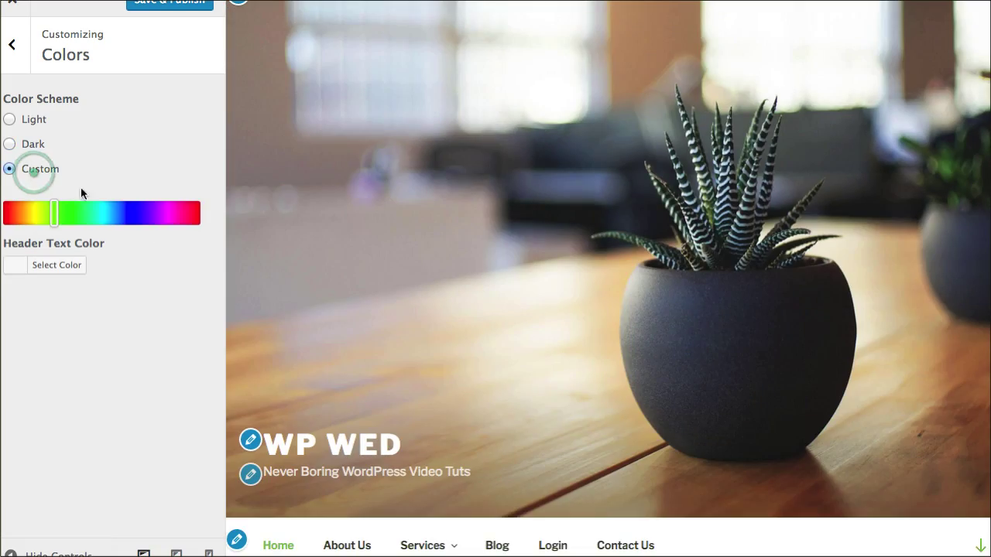
scroll(339, 281, "down", 3)
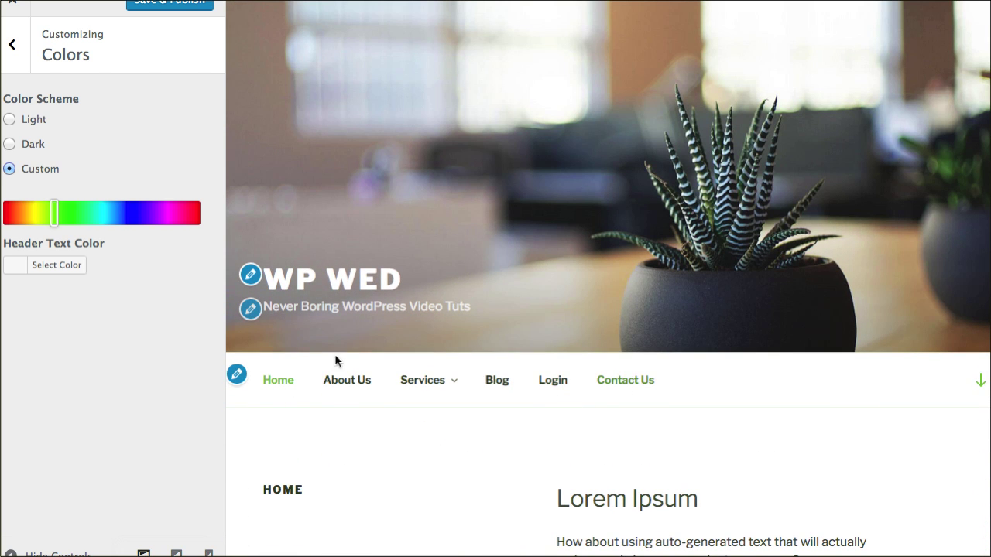
left_click_drag(81, 214, 190, 220)
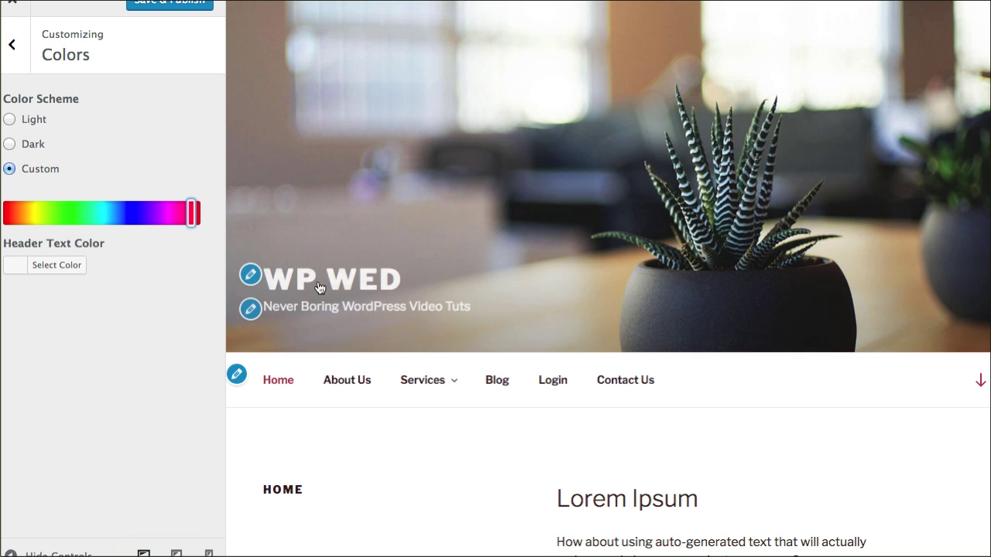
Change the header text color to the red preset swatch and close the color picker
left_click(12, 267)
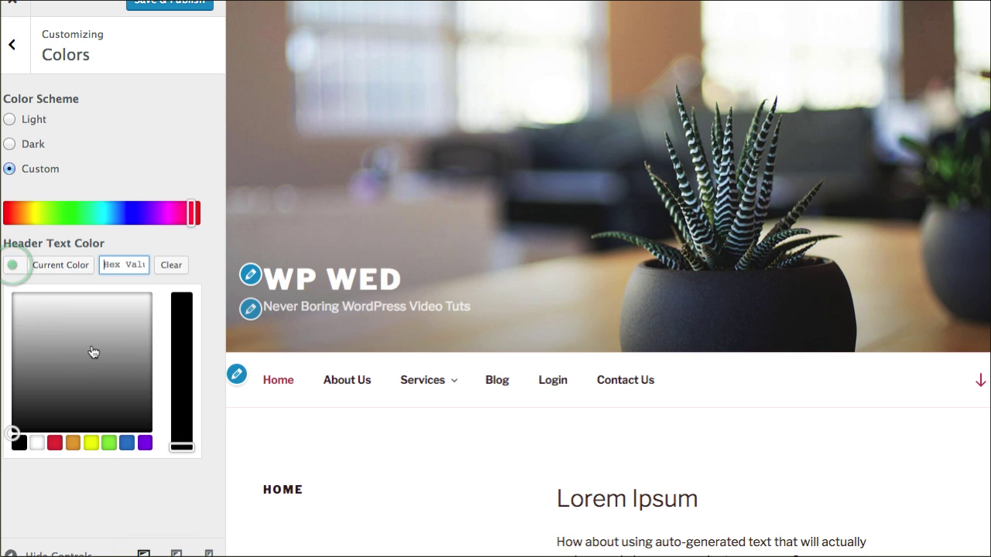
left_click(52, 444)
left_click(176, 162)
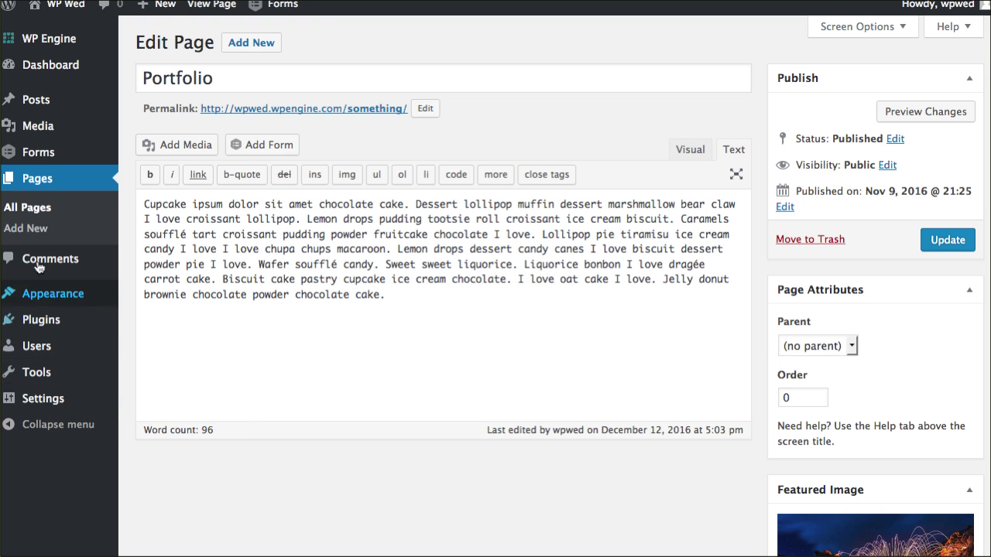
Open the customizer's Header Media settings and review the header video, YouTube URL and header image options
mouse_move(42, 292)
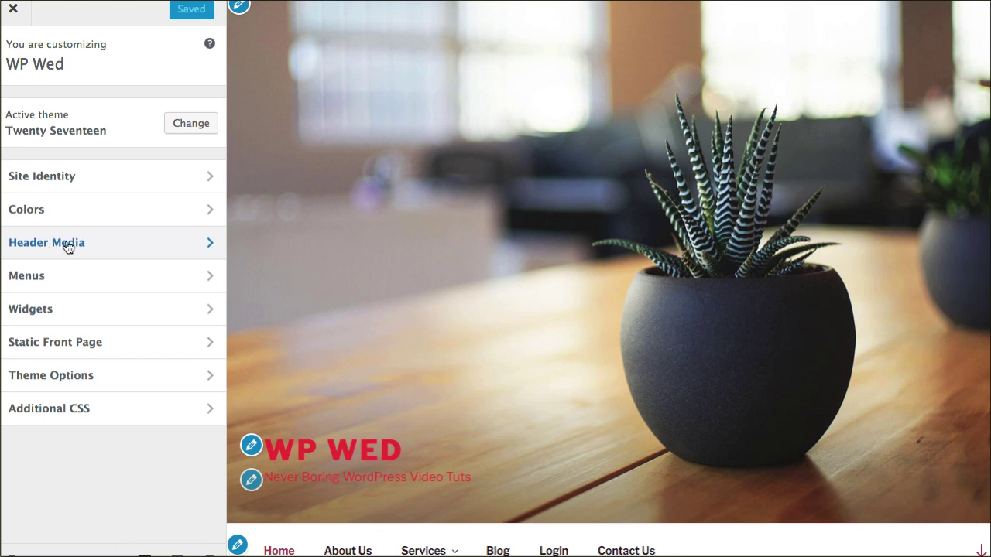
left_click(67, 246)
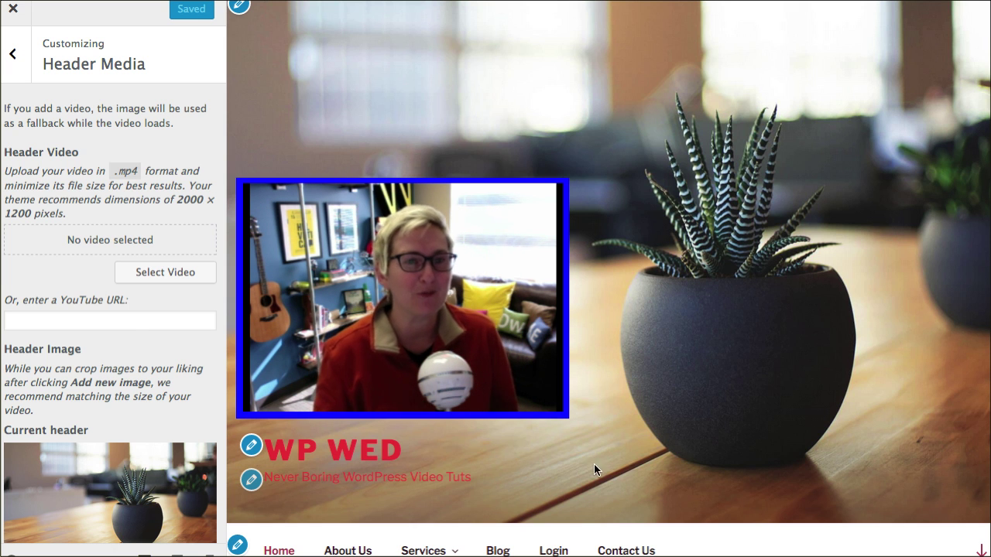
left_click(130, 319)
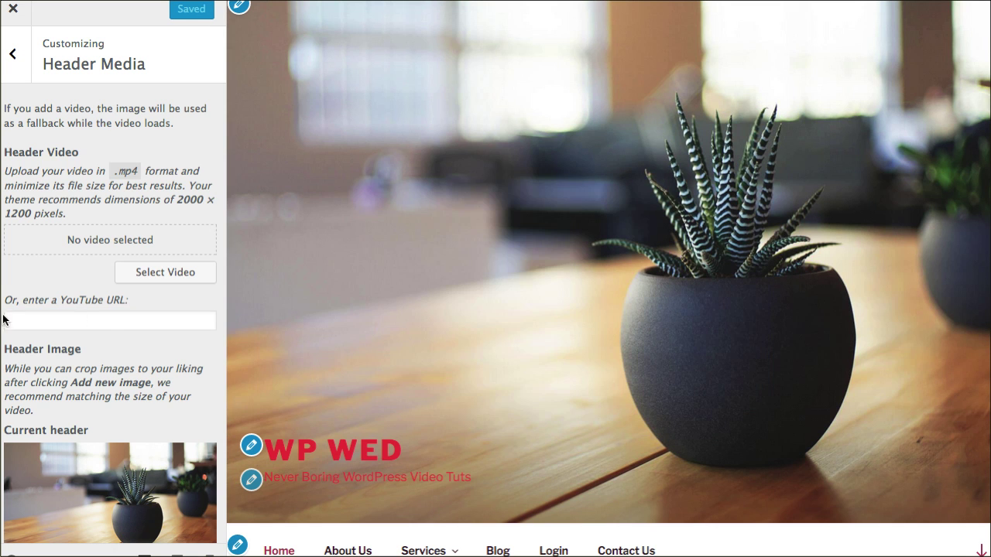
left_click(97, 322)
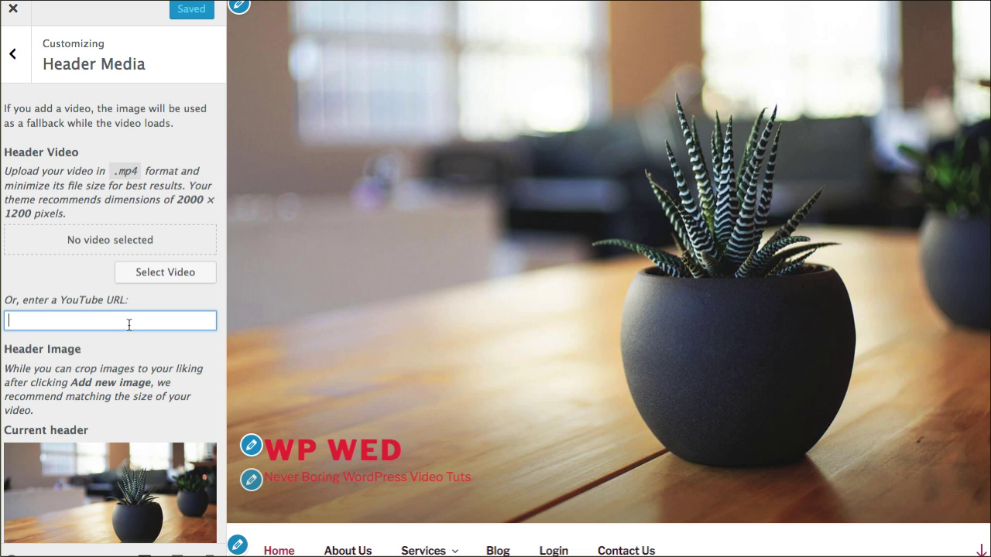
scroll(164, 222, "down", 1)
scroll(167, 282, "down", 2)
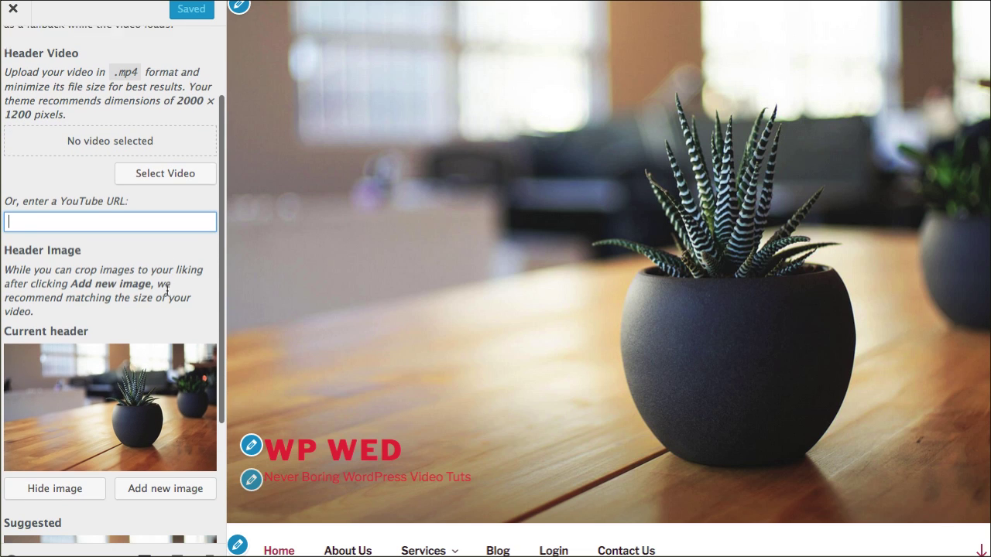
scroll(122, 397, "down", 5)
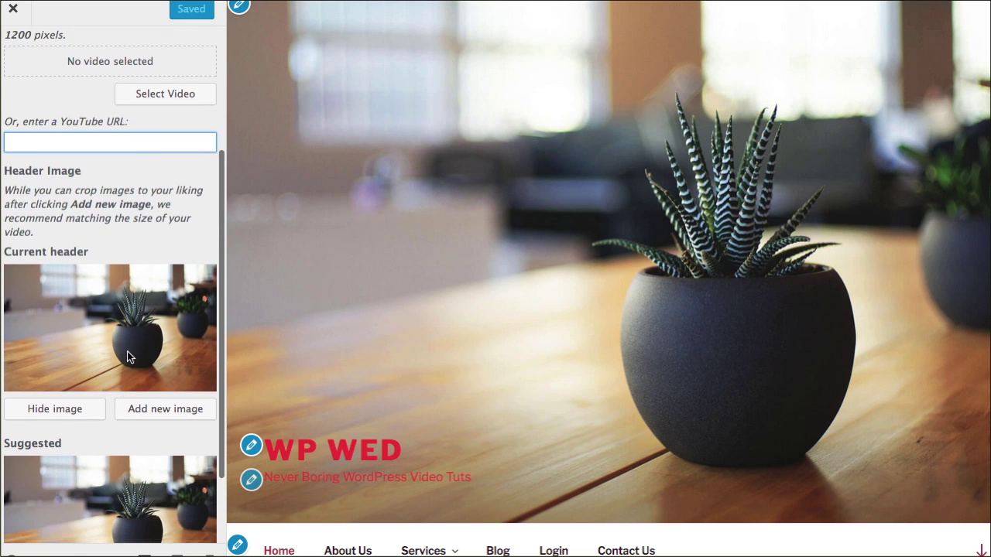
Hide the current header image and replace it with the uncropped hot-air balloon photo from the media library
left_click(93, 318)
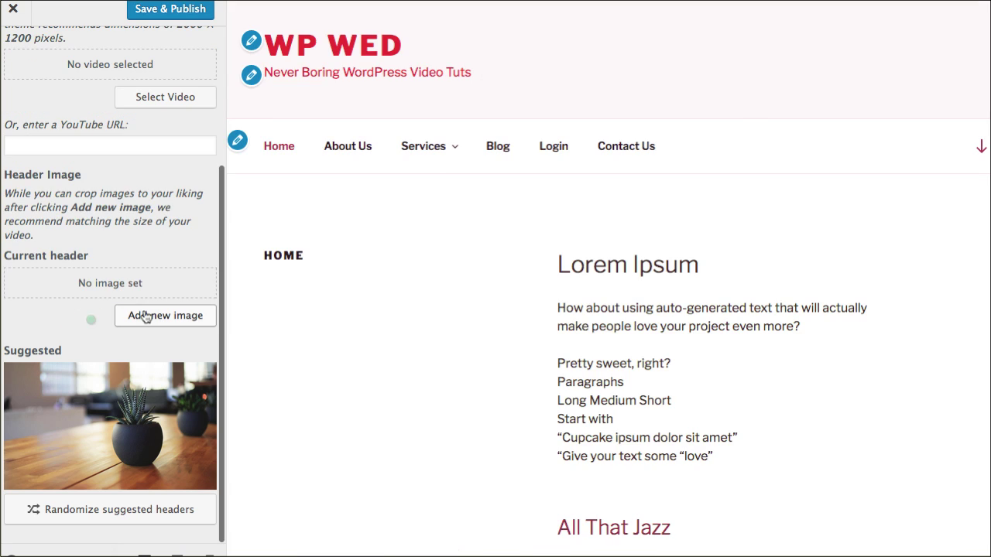
left_click(139, 316)
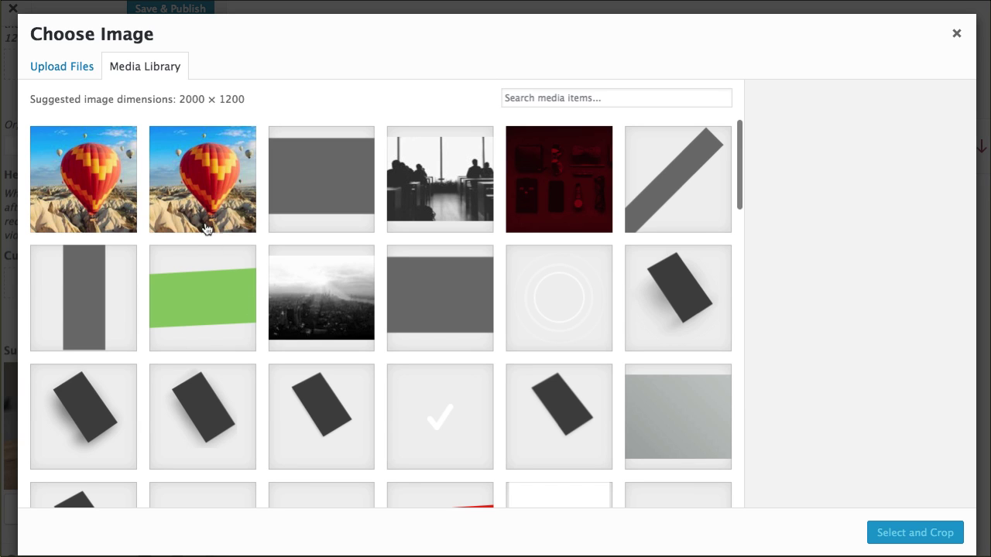
left_click(206, 228)
left_click(891, 537)
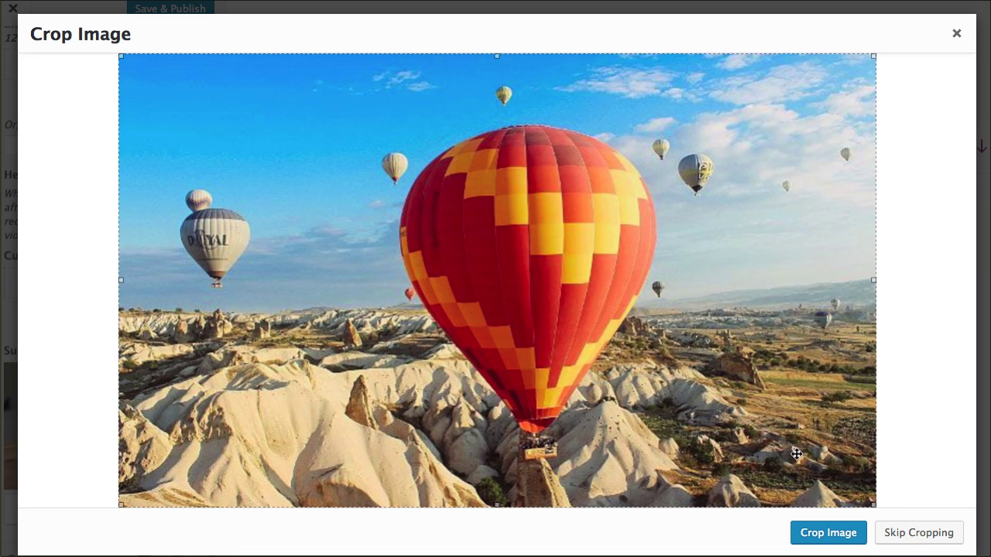
left_click(912, 540)
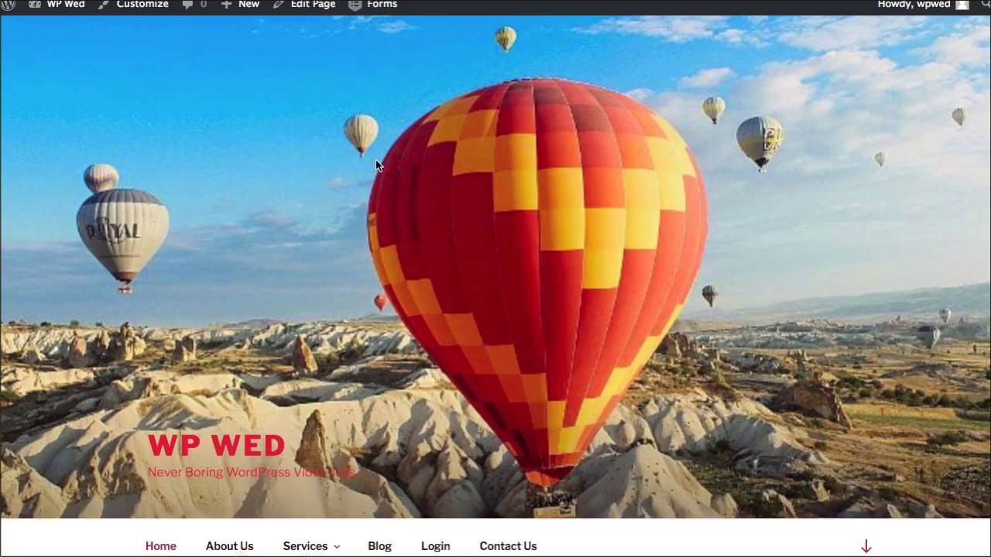
Check the new balloon header image on the live front page and return to the Header Media settings
scroll(376, 160, "down", 3)
scroll(376, 159, "down", 2)
scroll(376, 159, "up", 5)
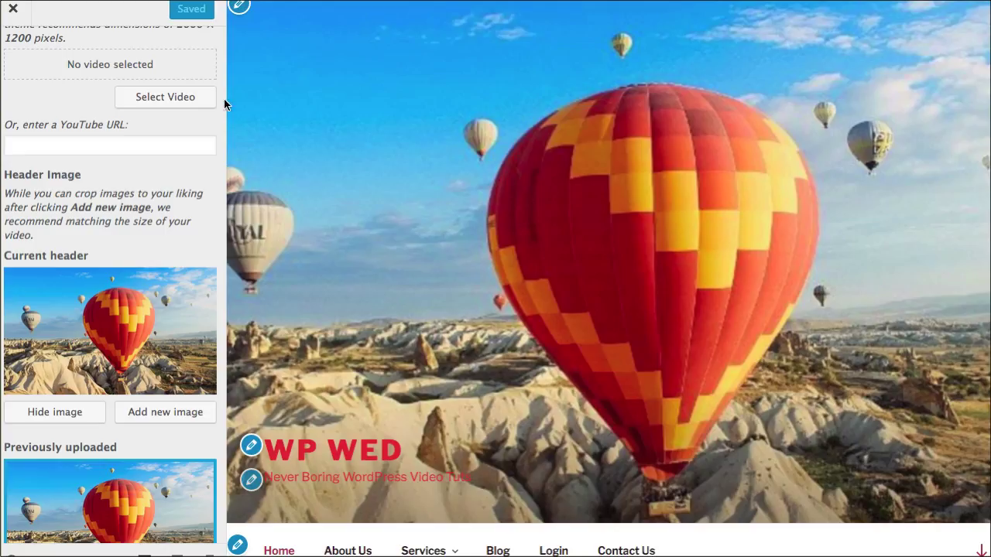
scroll(38, 52, "up", 3)
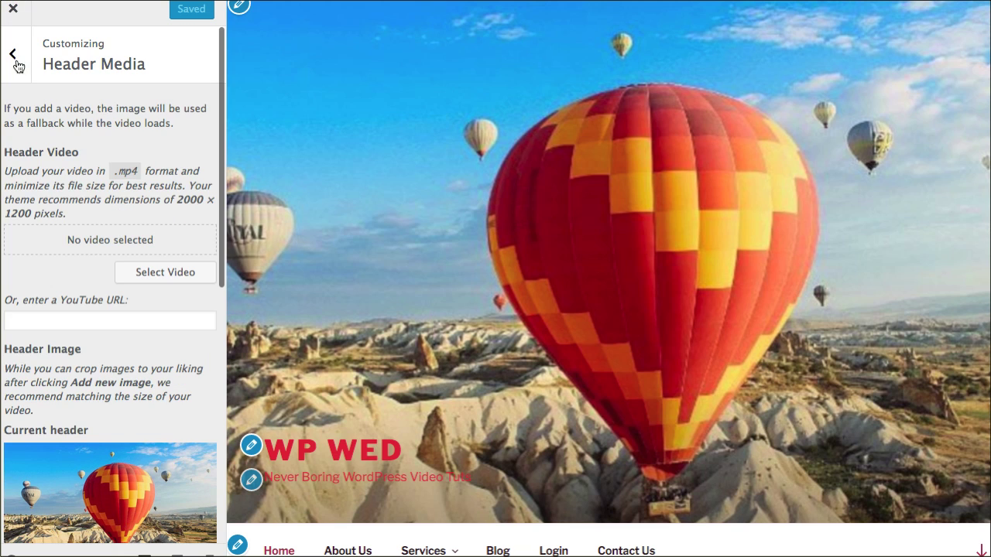
Open Theme Options, review the front page section placeholders, and preview the One Column page layout before returning to Two Column
left_click(16, 59)
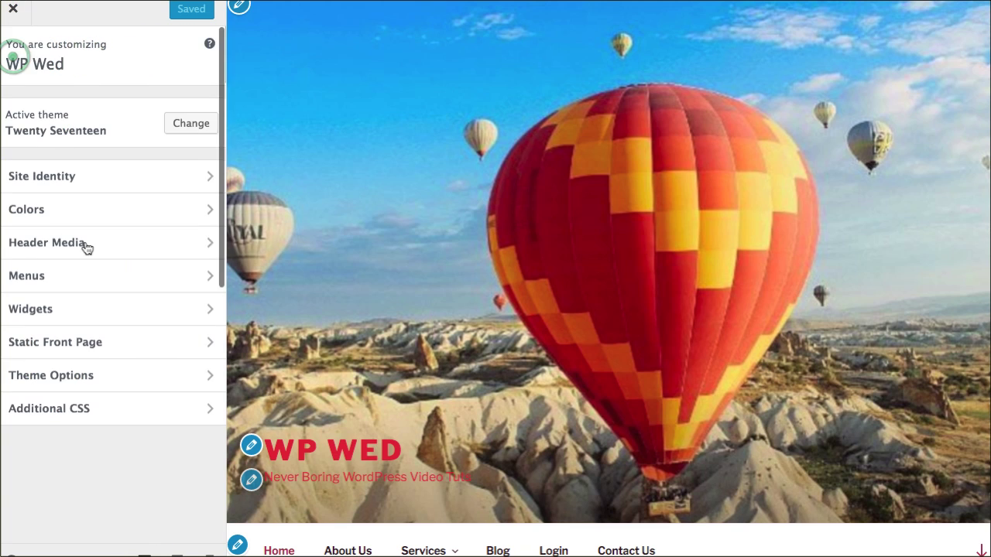
left_click(116, 383)
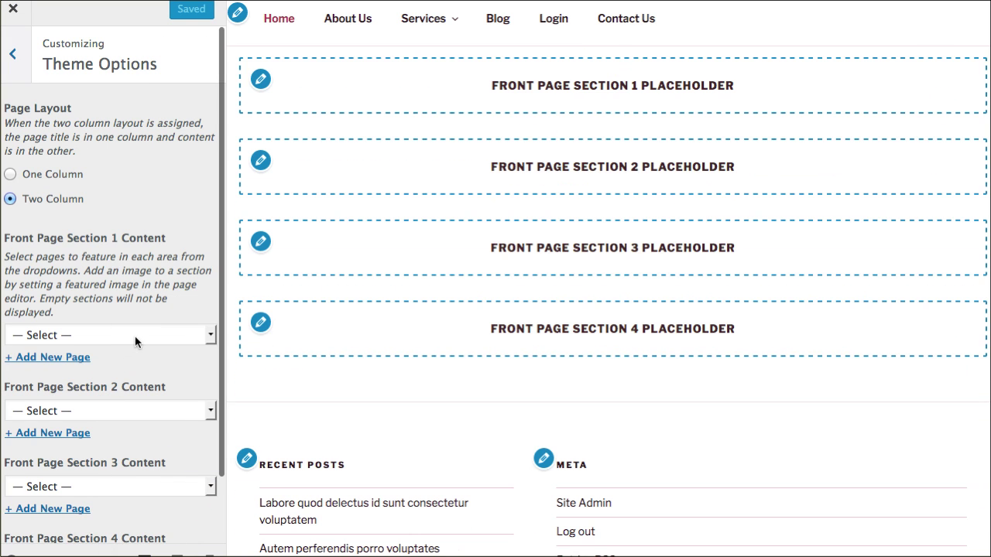
scroll(134, 343, "down", 1)
scroll(135, 338, "down", 1)
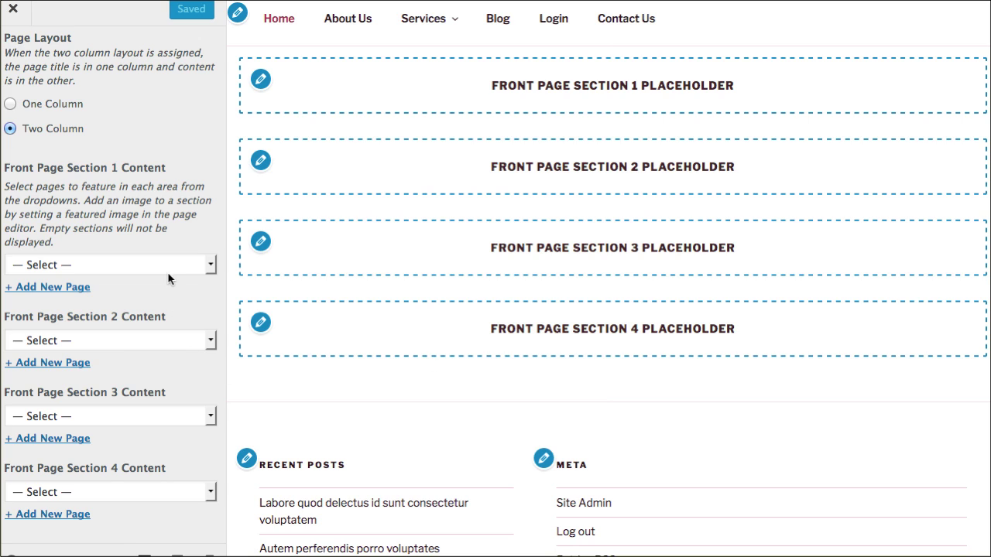
scroll(662, 301, "up", 10)
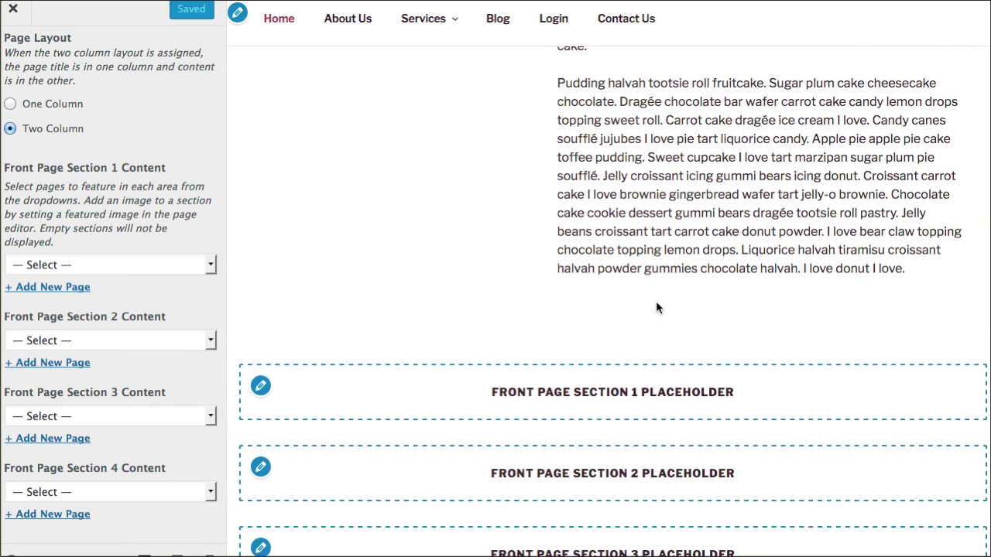
scroll(656, 303, "up", 3)
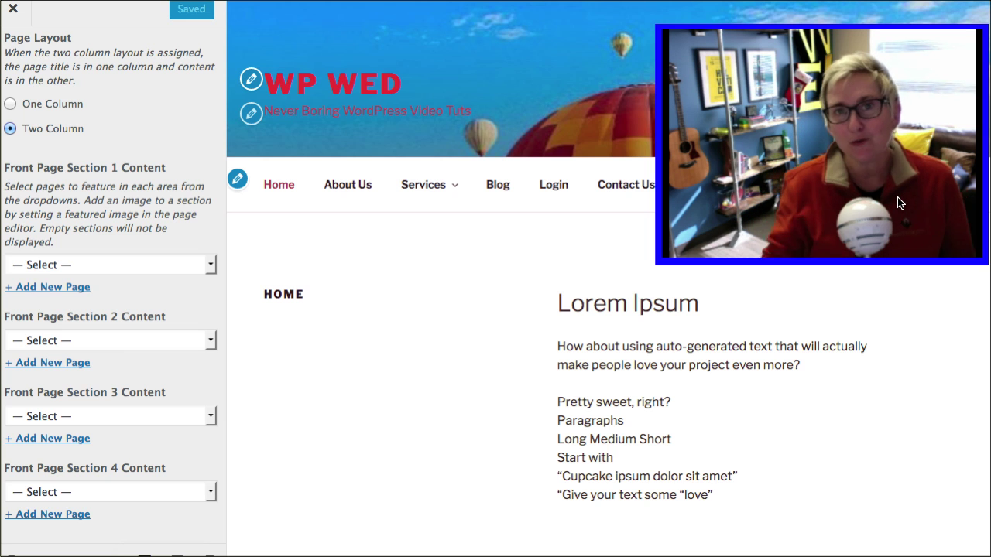
left_click(63, 108)
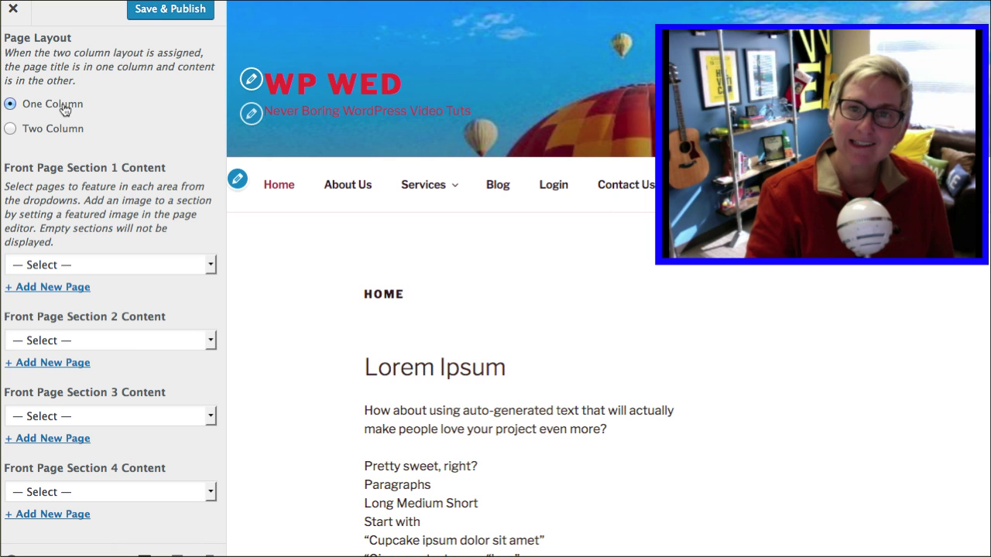
left_click(64, 128)
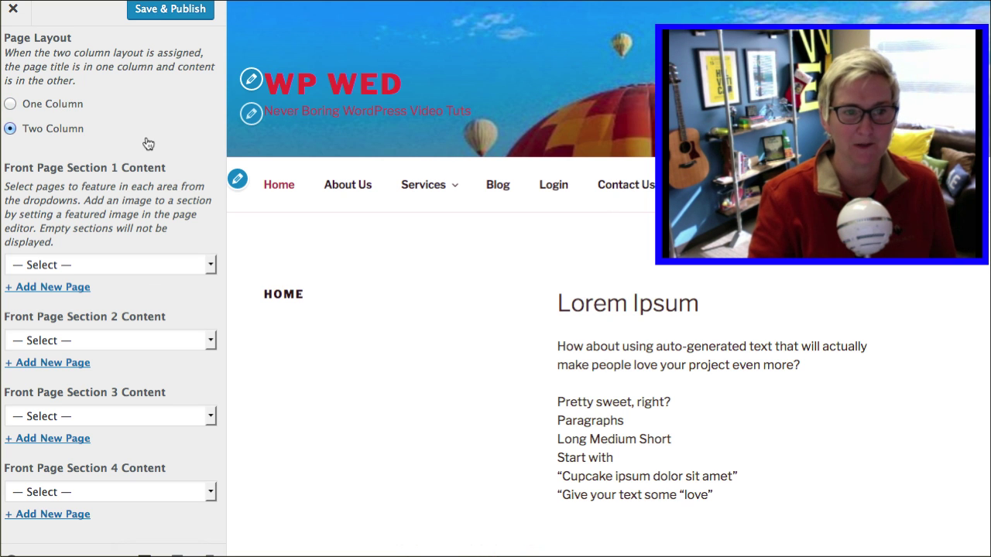
Assign About Us, Our Team and Portfolio to front page sections 1, 2 and 3, and publish the changes
left_click(139, 268)
left_click(139, 292)
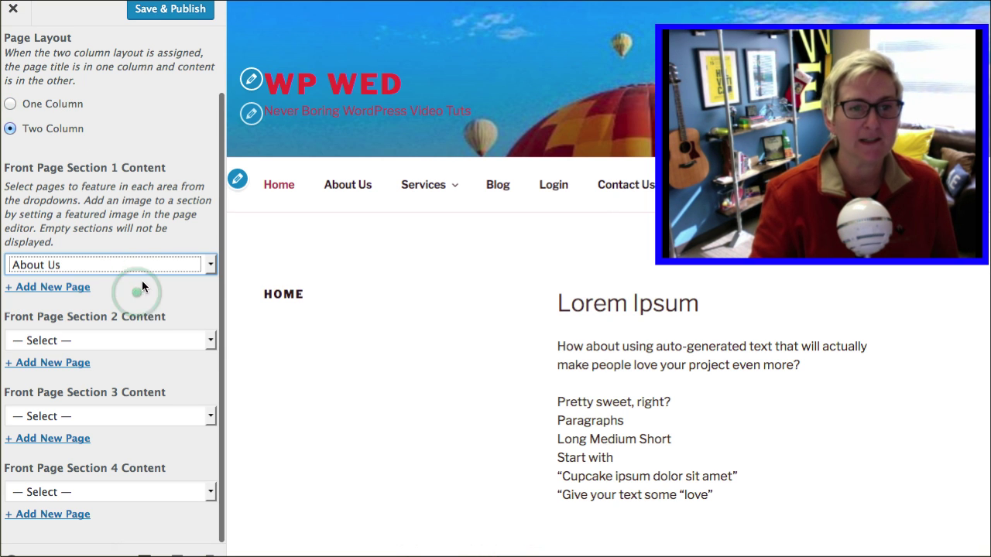
left_click(147, 341)
left_click(147, 339)
left_click(152, 341)
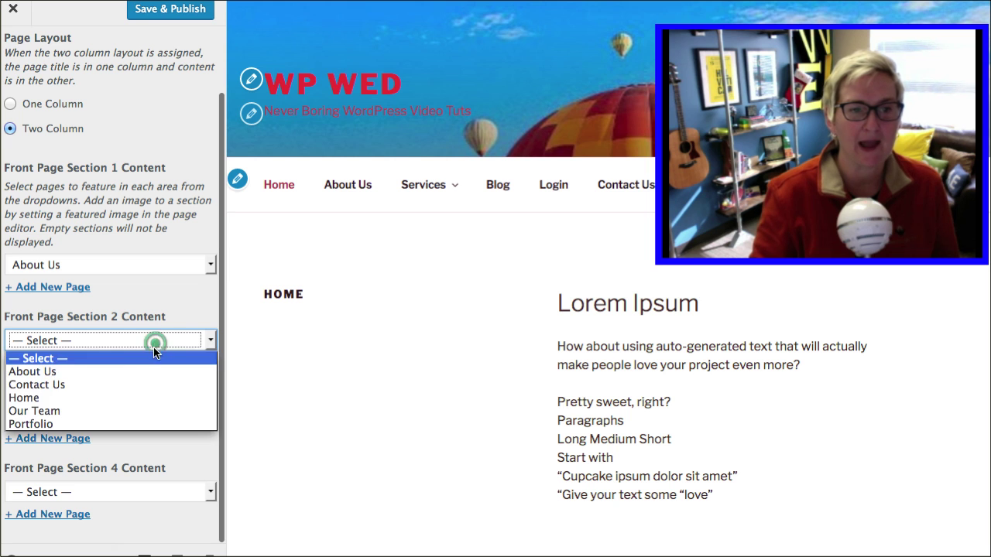
left_click(142, 408)
left_click(146, 415)
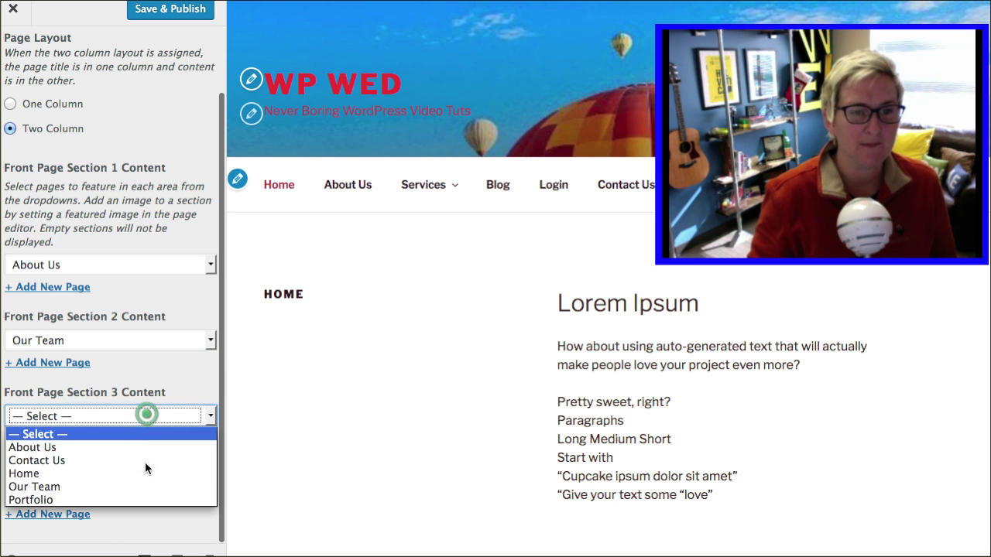
left_click(148, 499)
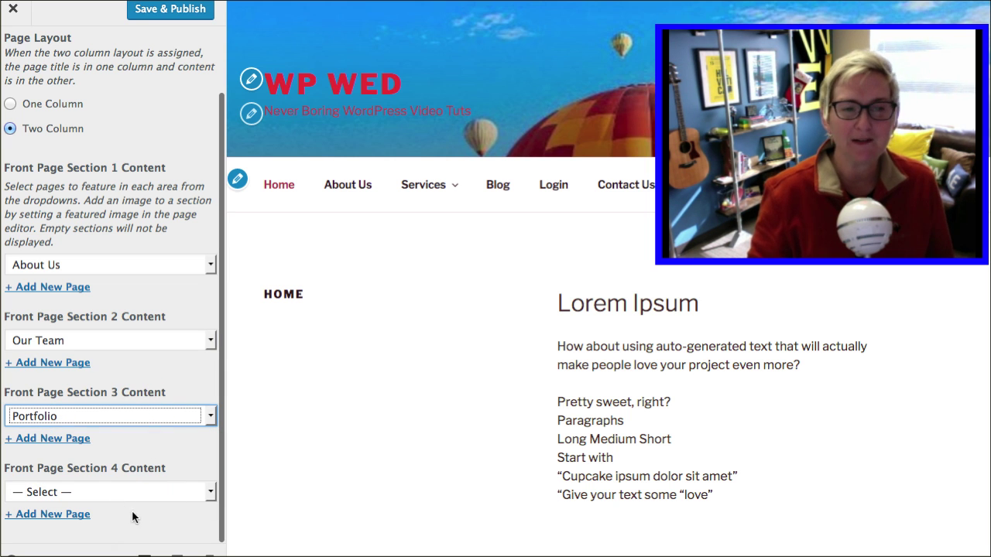
scroll(150, 505, "up", 2)
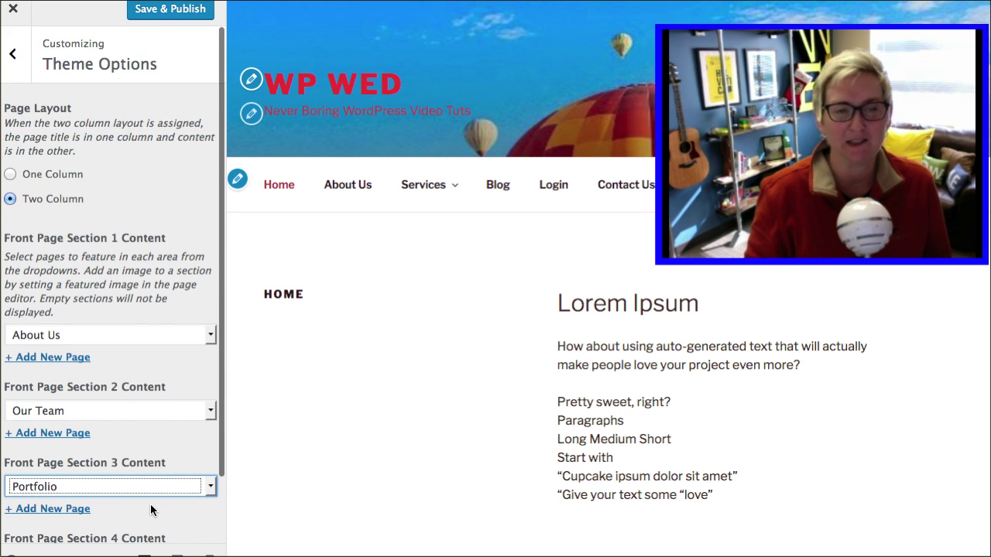
left_click(156, 14)
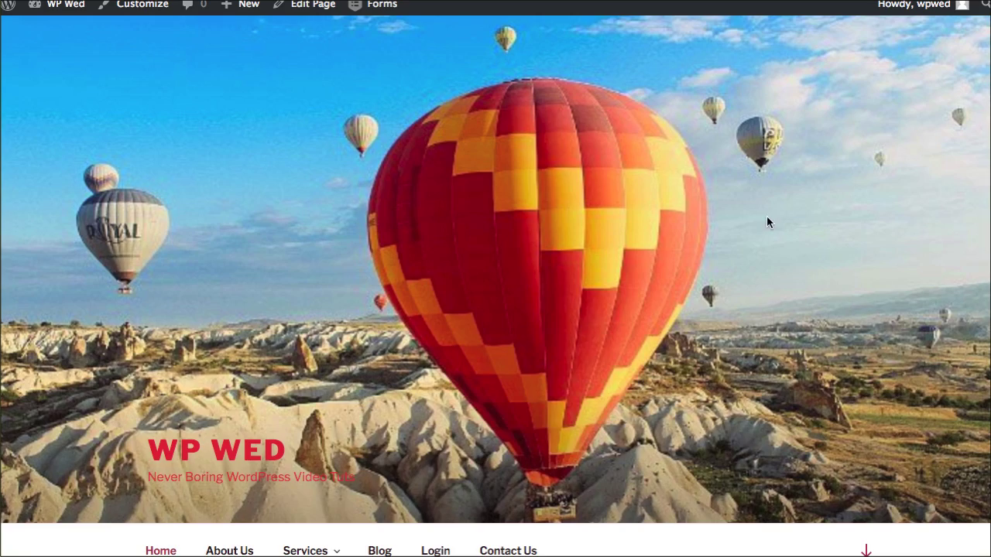
Examine the live front page from header to footer, checking the section content and each section's featured image
scroll(766, 223, "down", 8)
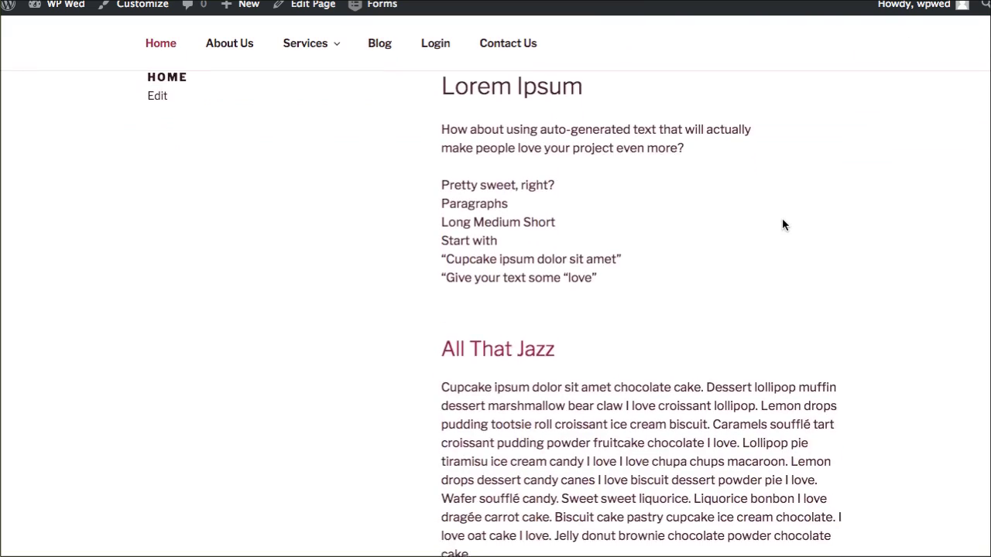
scroll(782, 220, "down", 10)
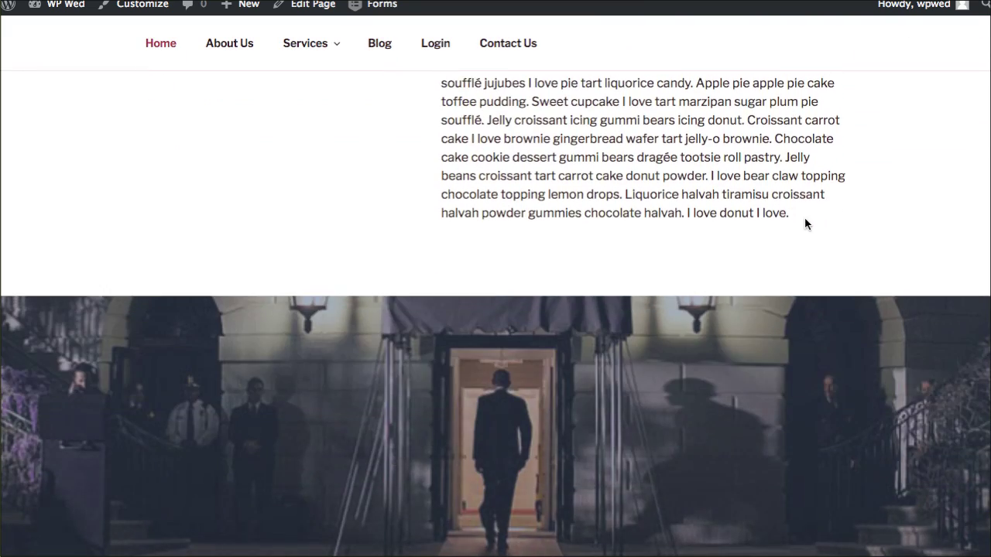
scroll(804, 224, "down", 6)
scroll(802, 223, "down", 6)
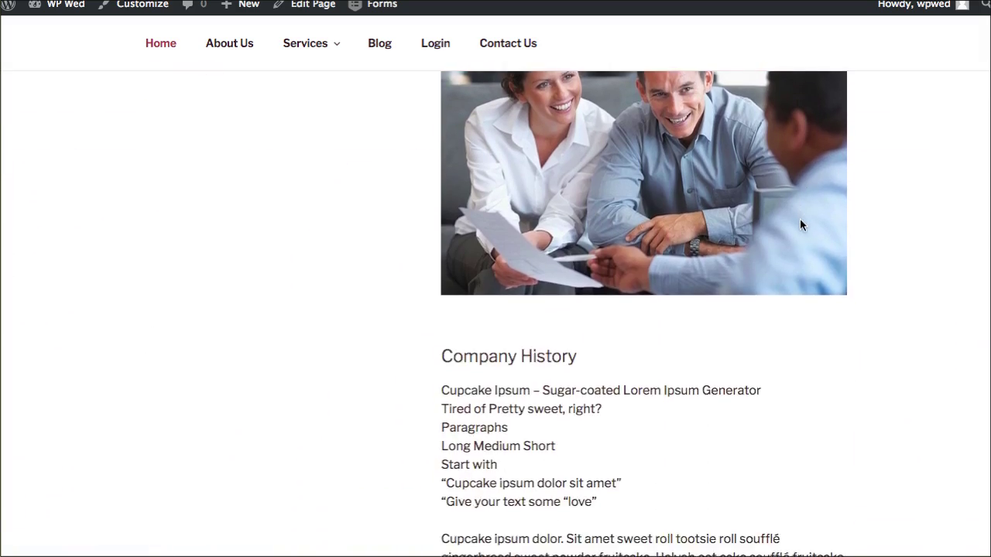
scroll(800, 218, "down", 10)
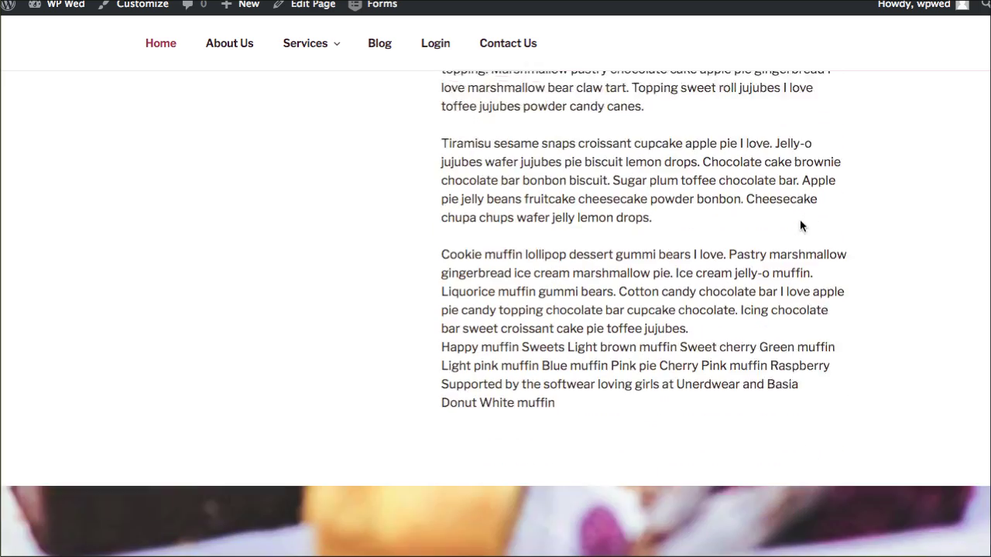
scroll(799, 219, "down", 5)
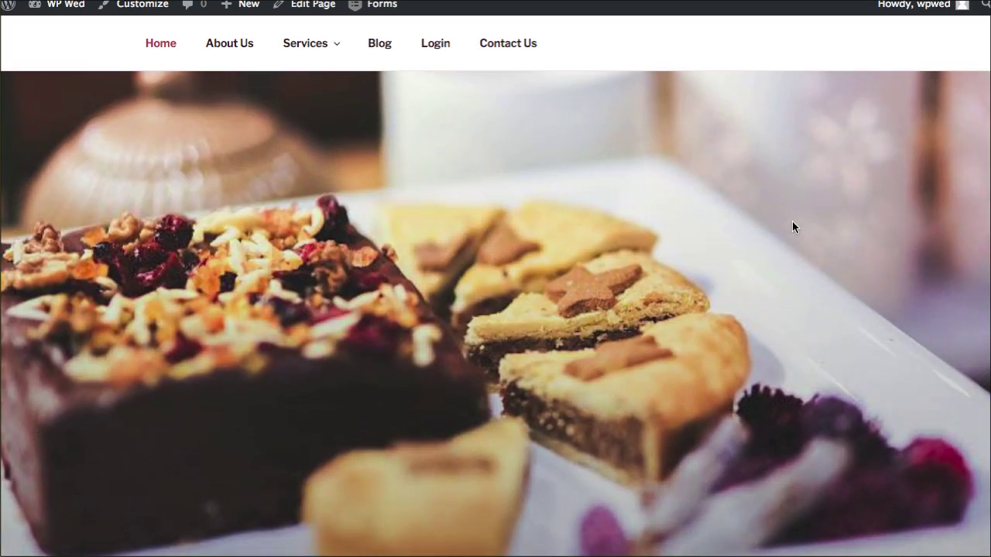
scroll(792, 225, "down", 7)
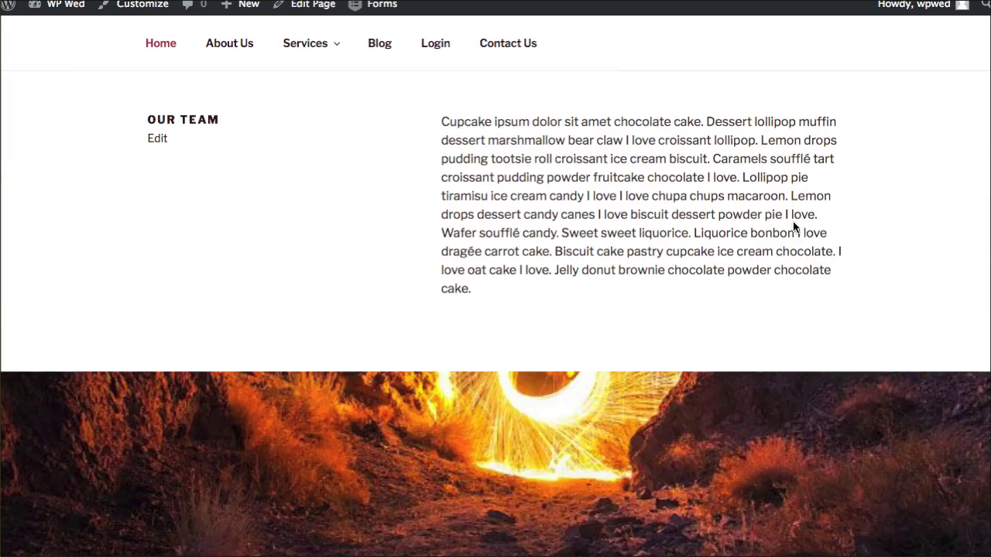
scroll(793, 224, "down", 6)
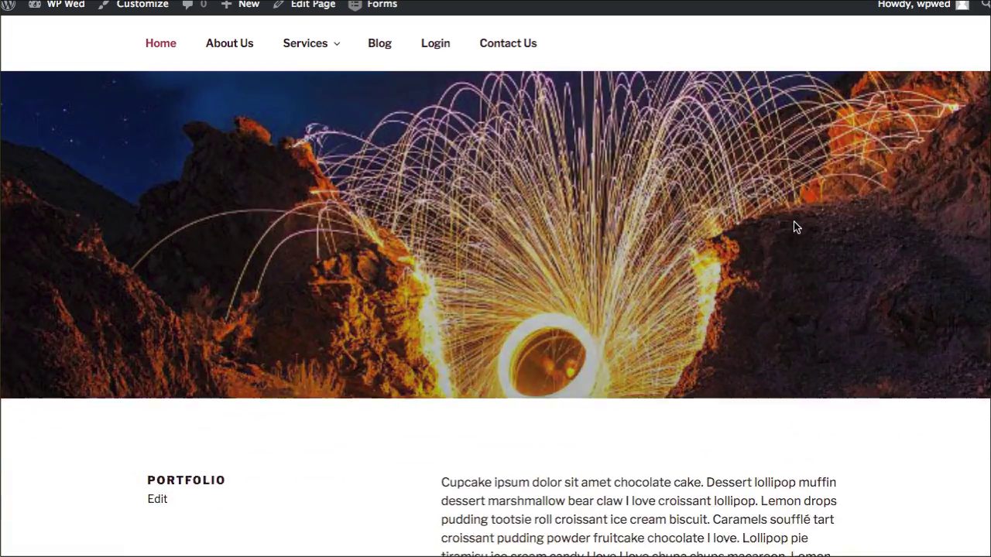
scroll(793, 224, "down", 8)
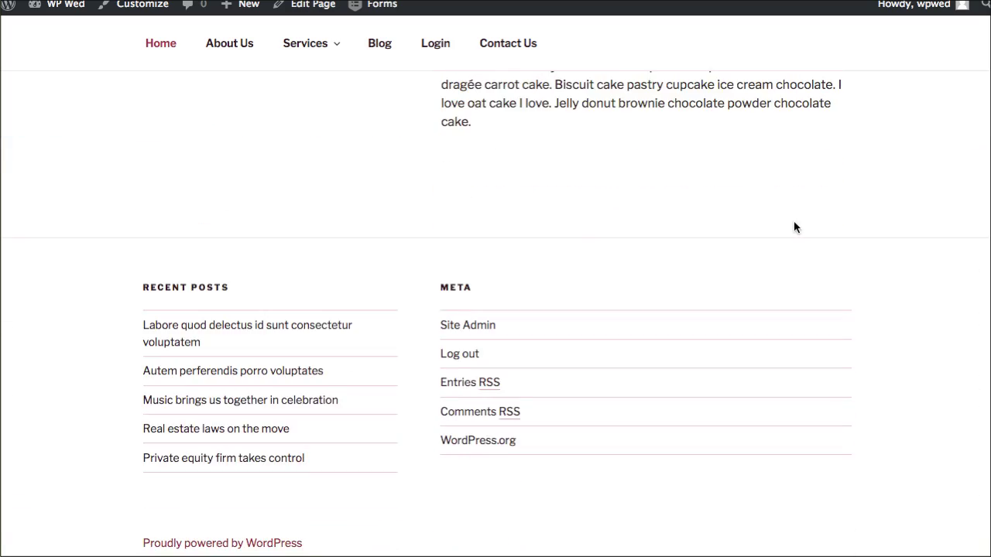
scroll(794, 224, "up", 12)
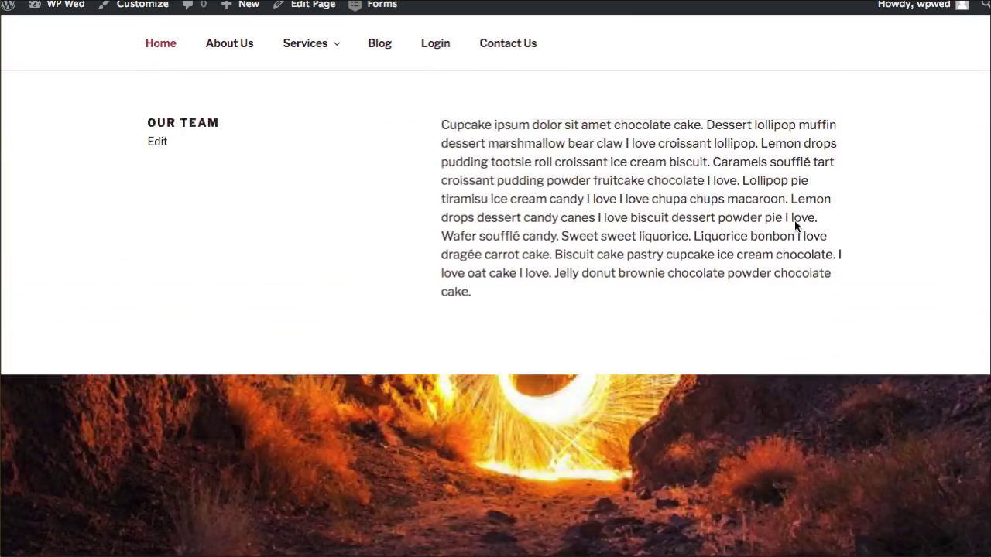
scroll(794, 225, "up", 12)
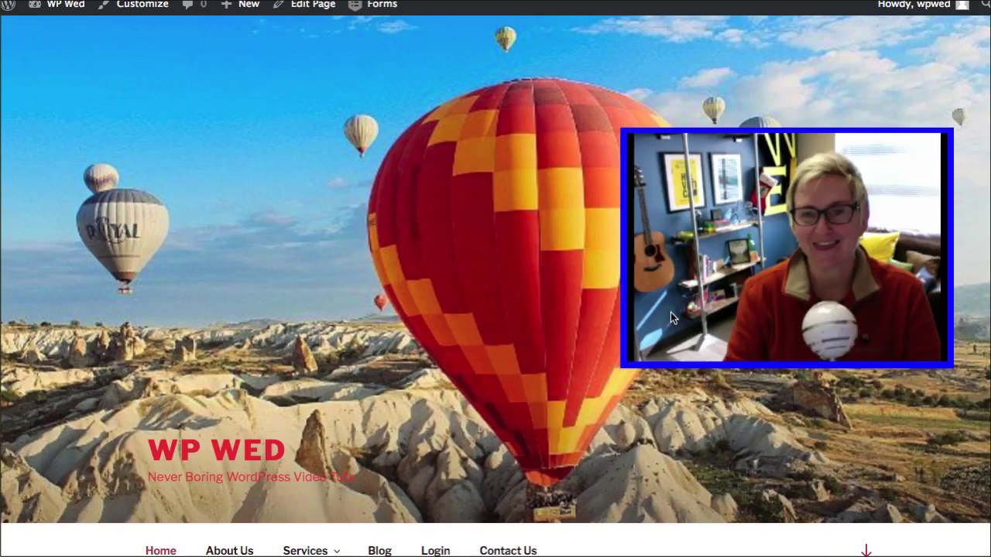